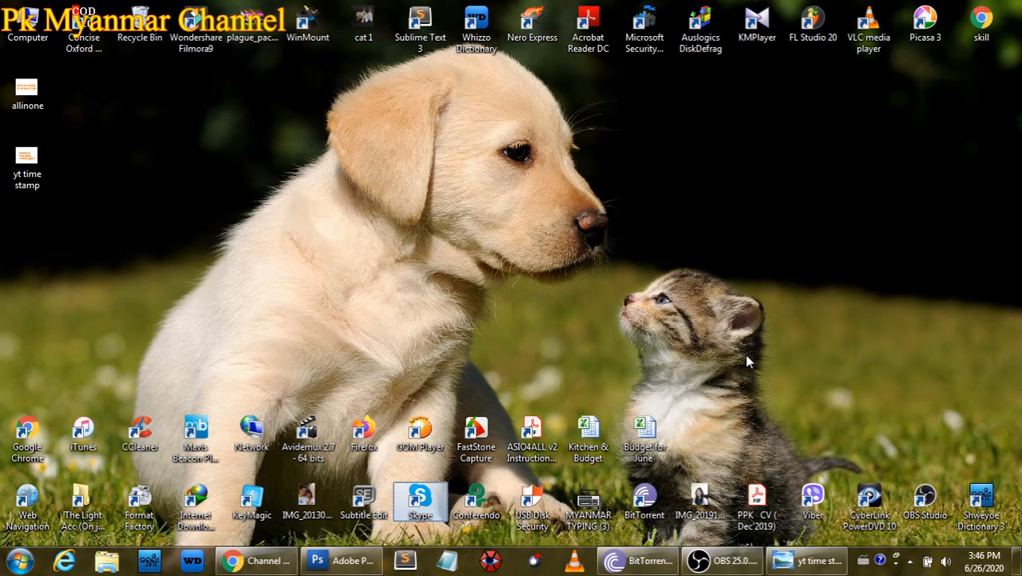
Step: Show the time stamp title image, then switch to YouTube Studio in Chrome and open the channel's list of uploaded videos
click(826, 561)
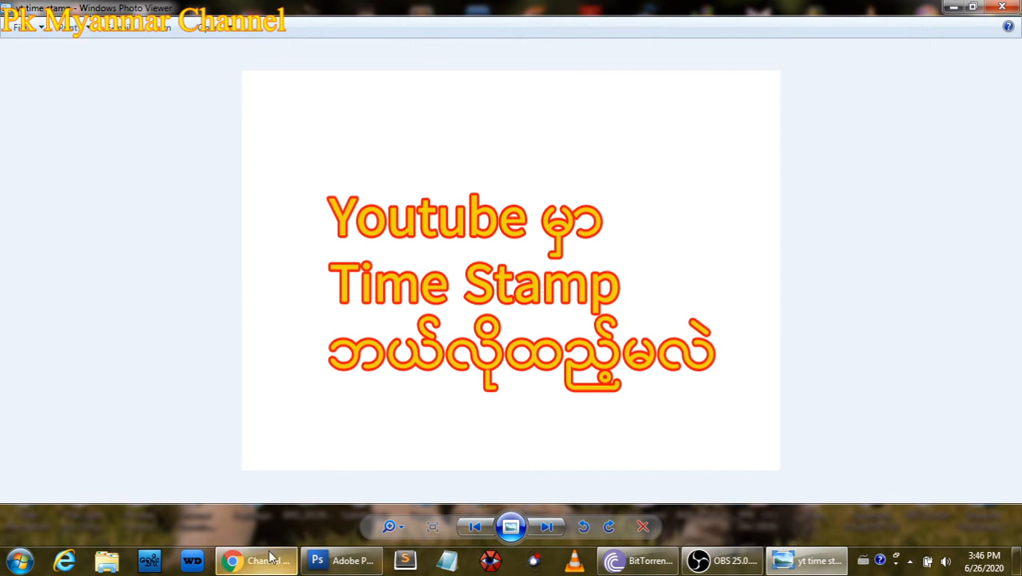
mouse_move(270, 560)
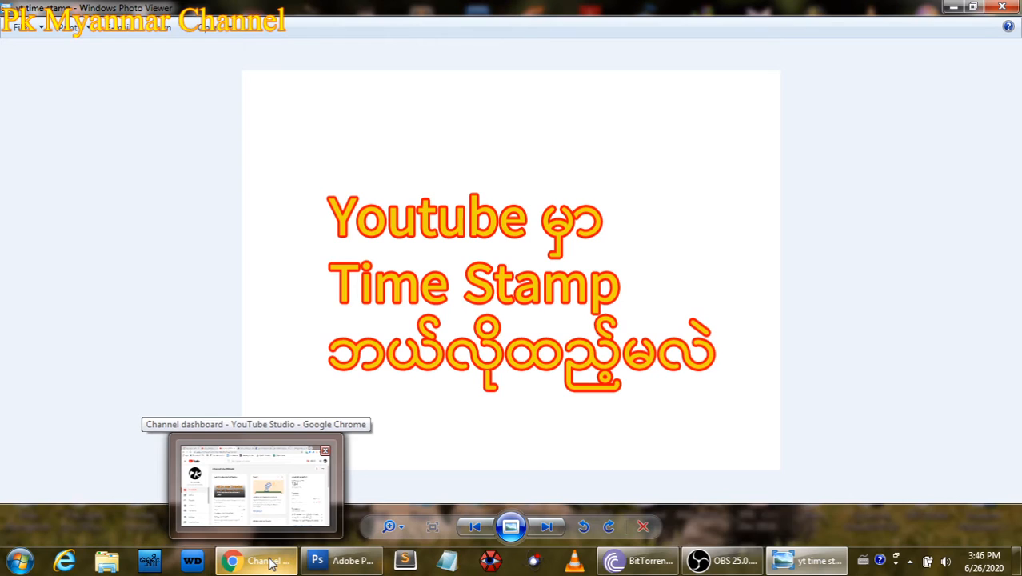
click(271, 563)
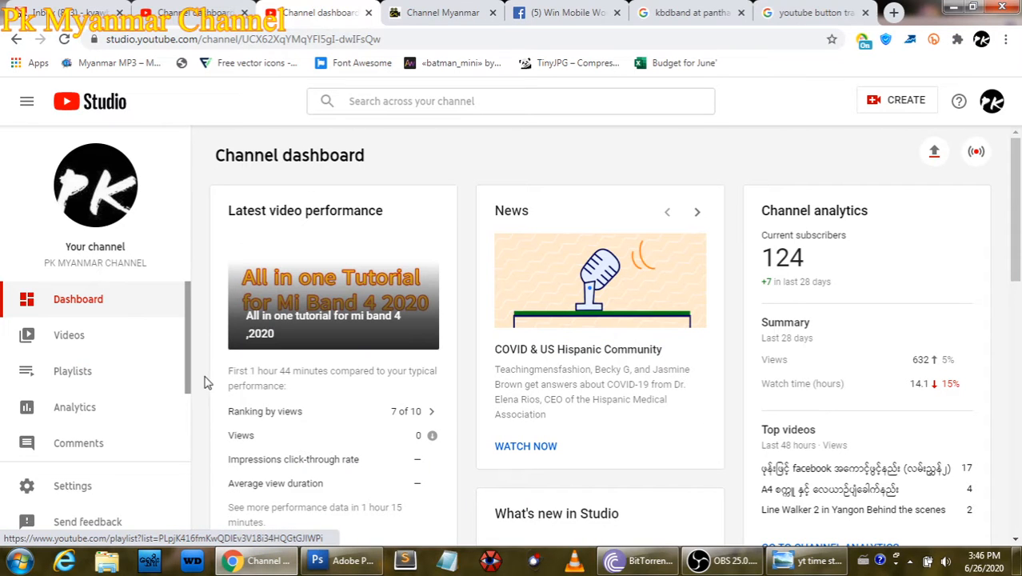
click(111, 342)
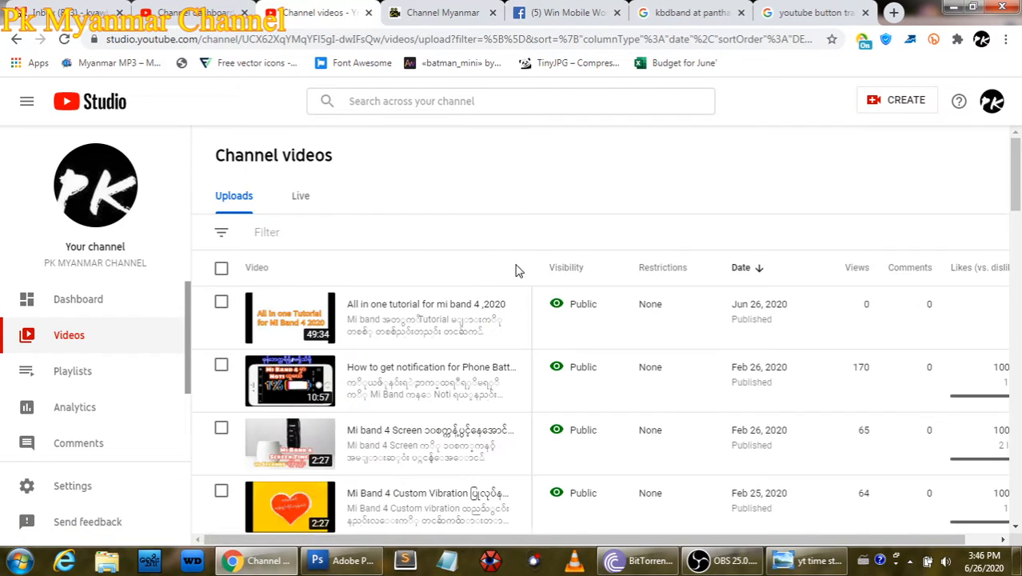
Step: Open the details page of the uploaded video "All in one tutorial for mi band 4 ,2020"
scroll(554, 349, down, 1)
scroll(557, 231, up, 1)
scroll(464, 232, down, 1)
scroll(463, 232, up, 1)
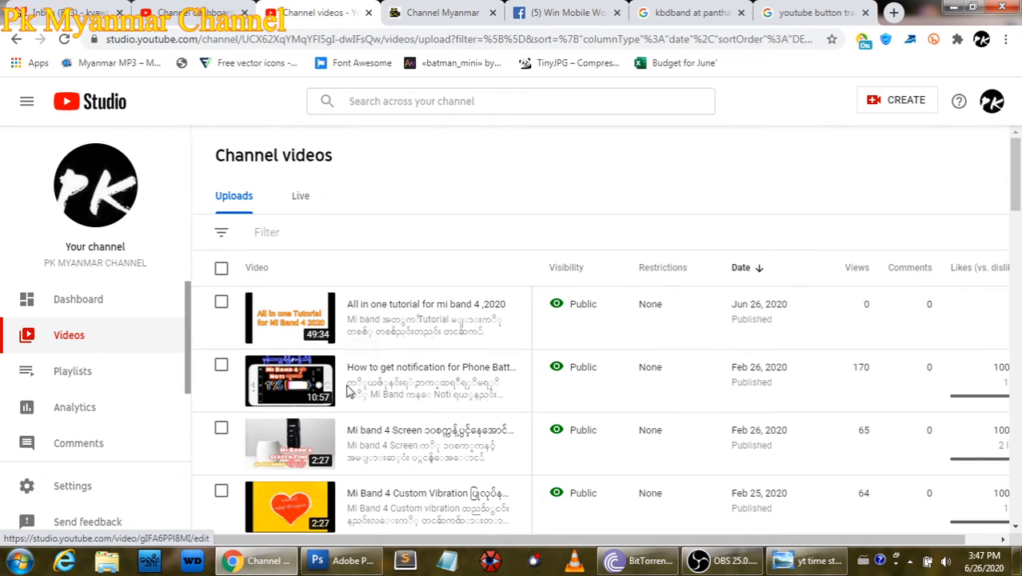
scroll(346, 424, down, 2)
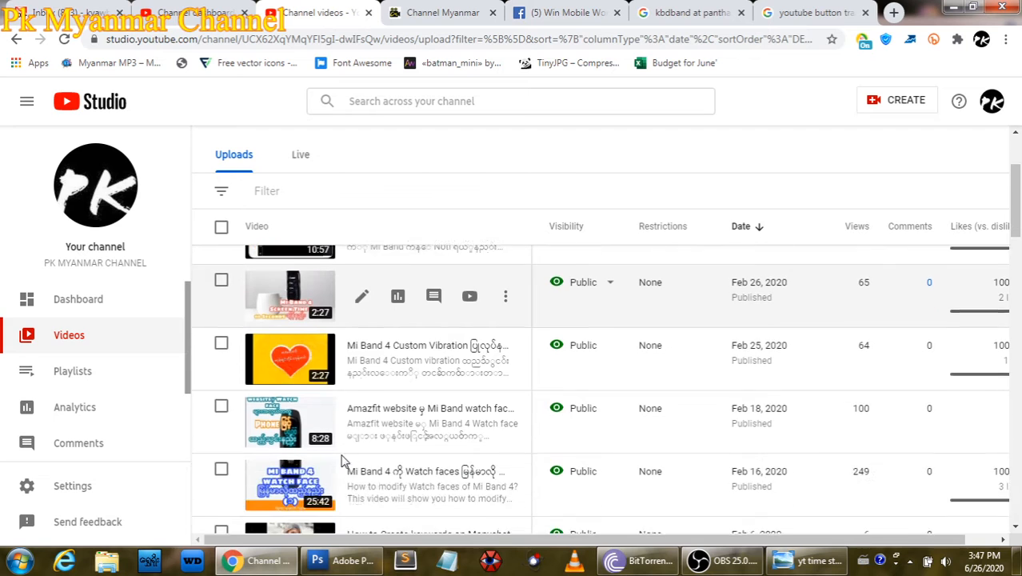
scroll(345, 463, up, 3)
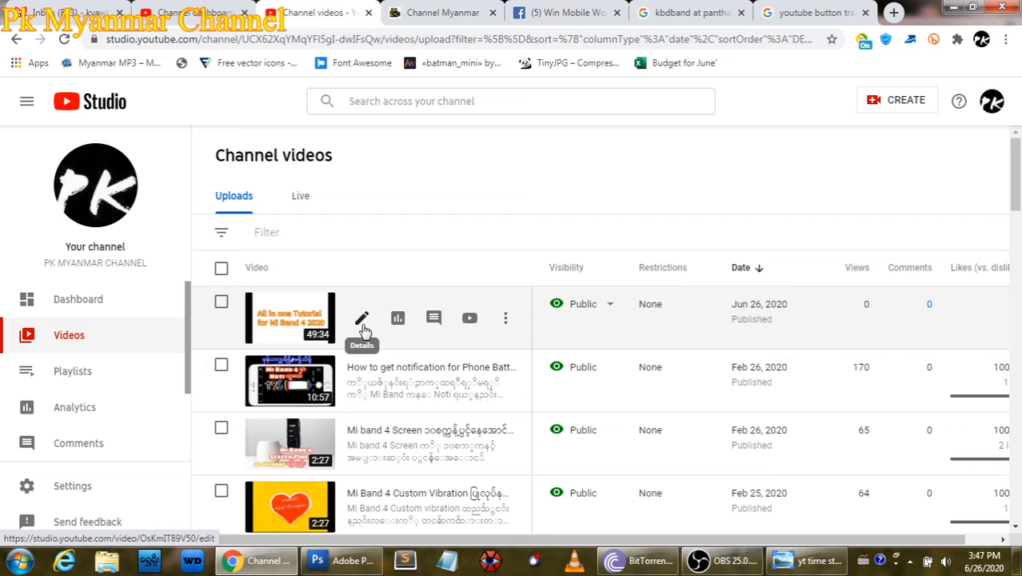
click(364, 327)
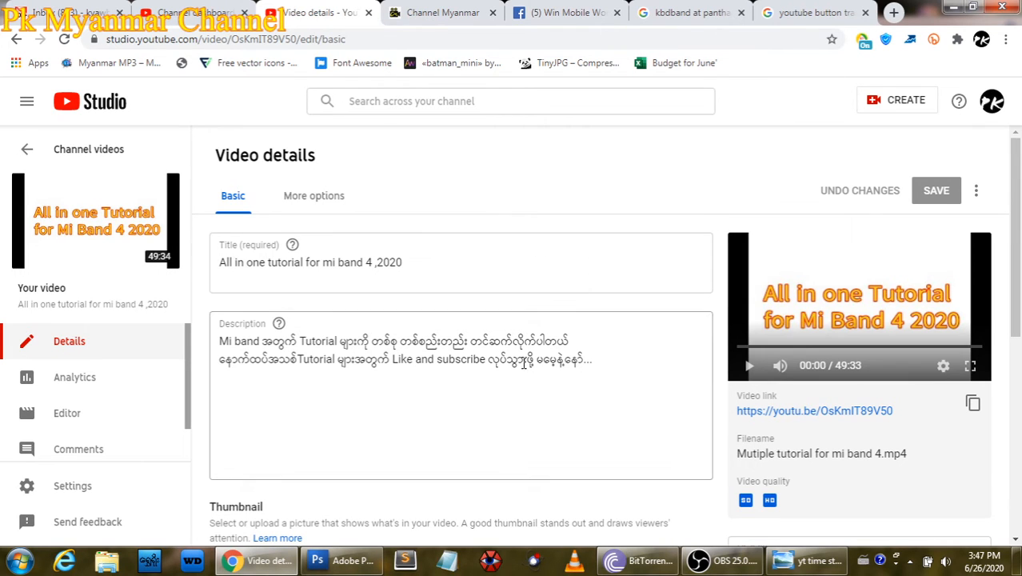
Step: Play the video preview muted and look through its first ten minutes for the Phone Battery Notification title, pausing on it
click(749, 364)
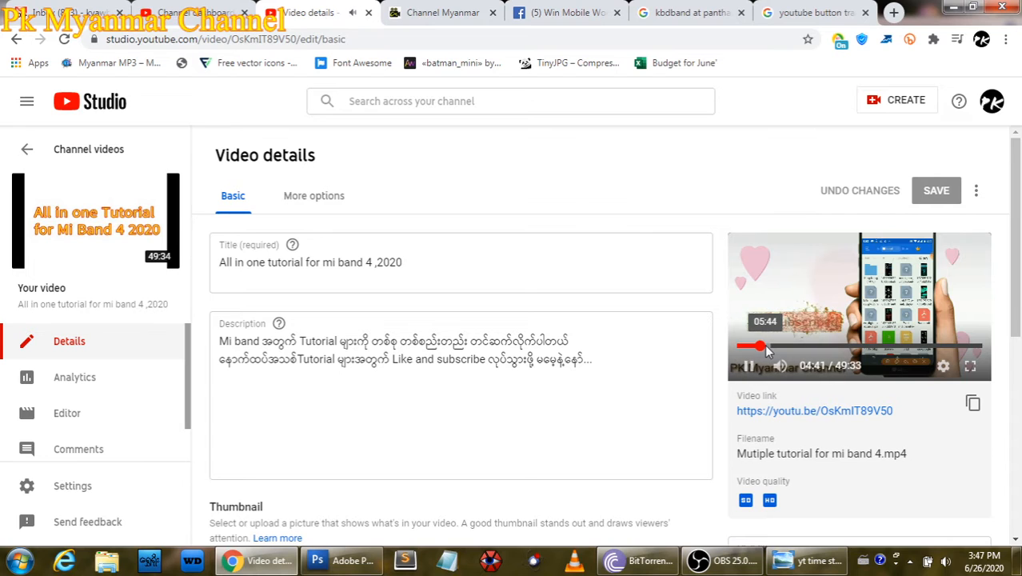
click(778, 365)
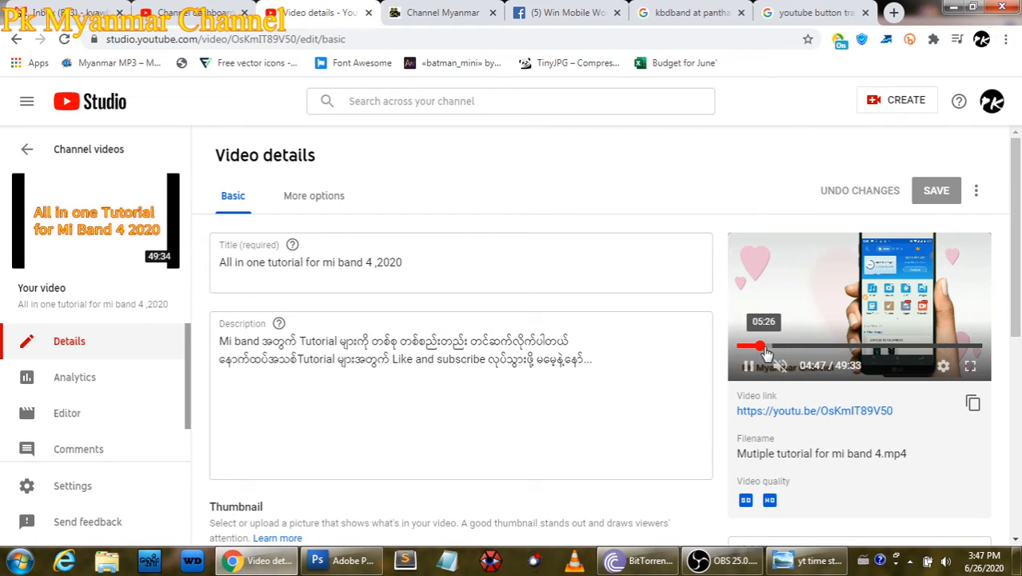
click(768, 350)
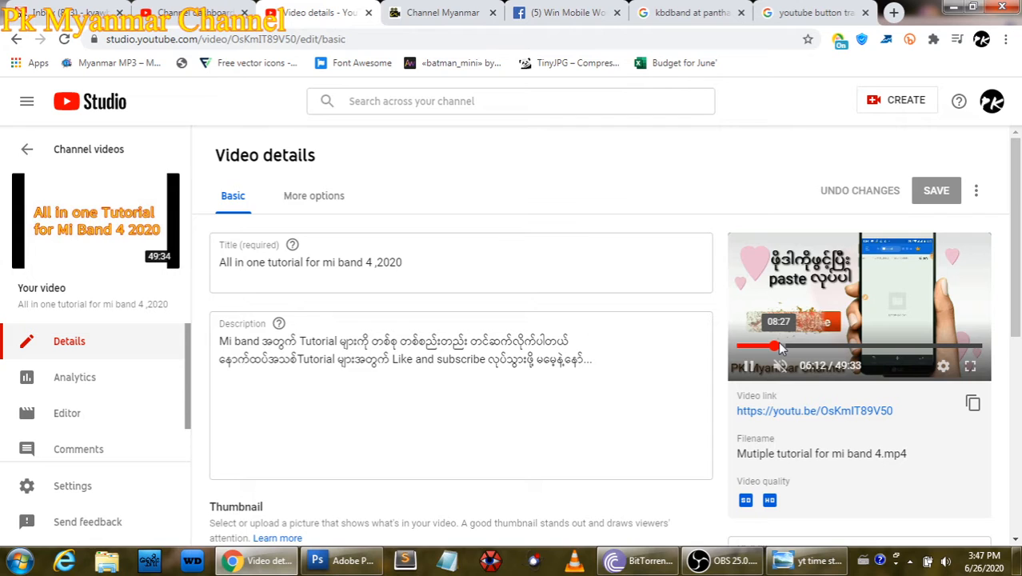
click(778, 347)
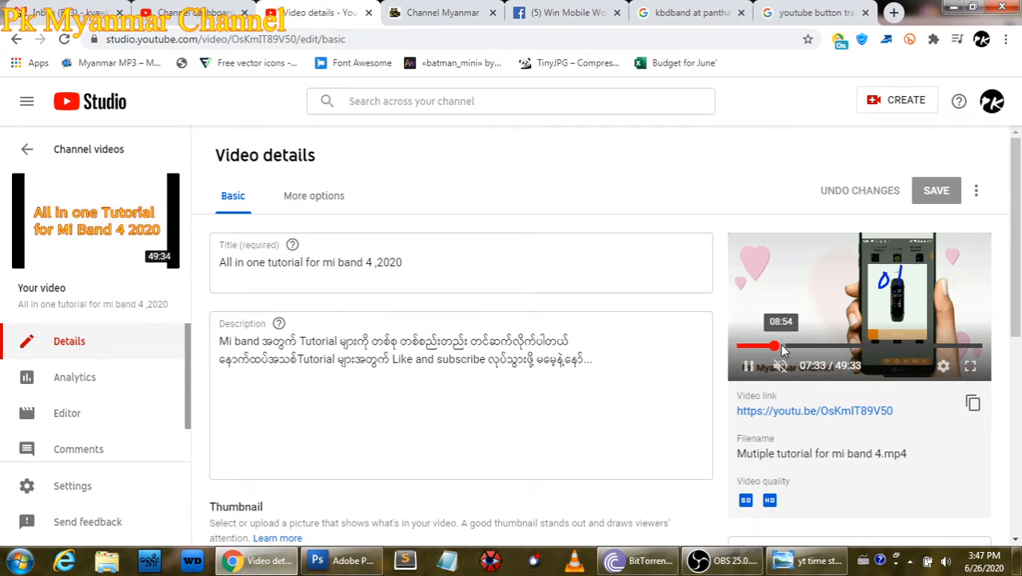
click(783, 349)
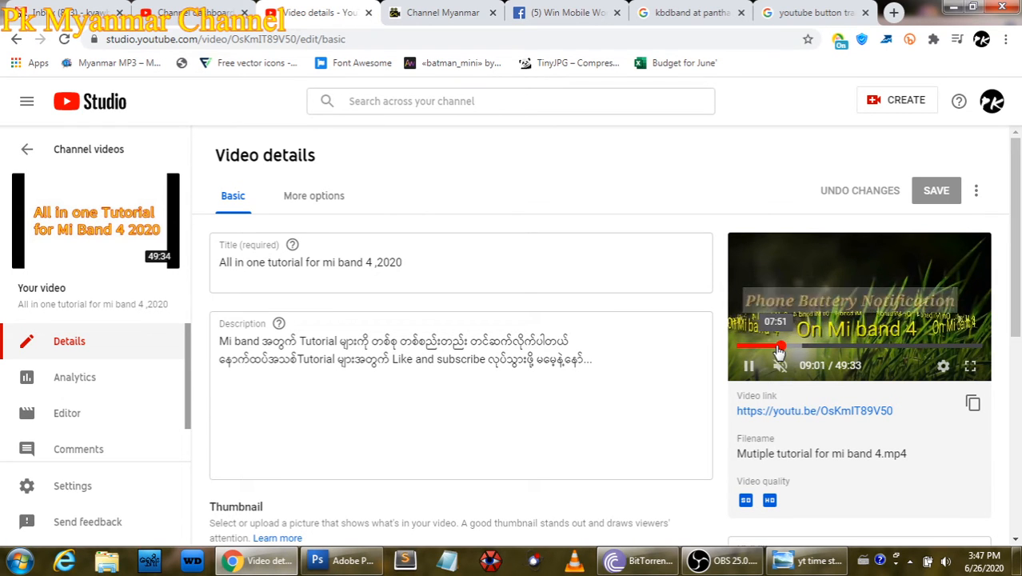
click(777, 349)
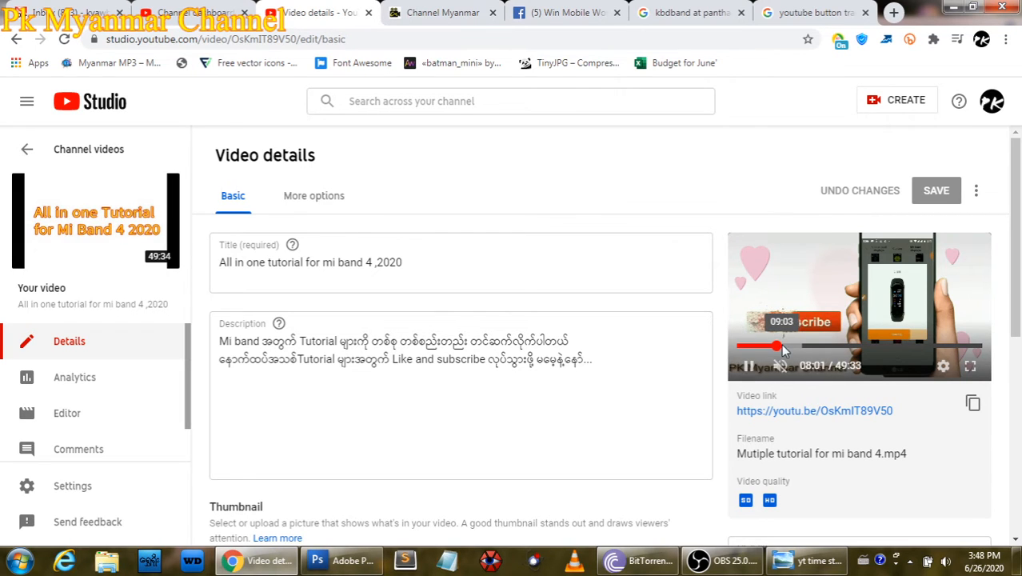
click(784, 346)
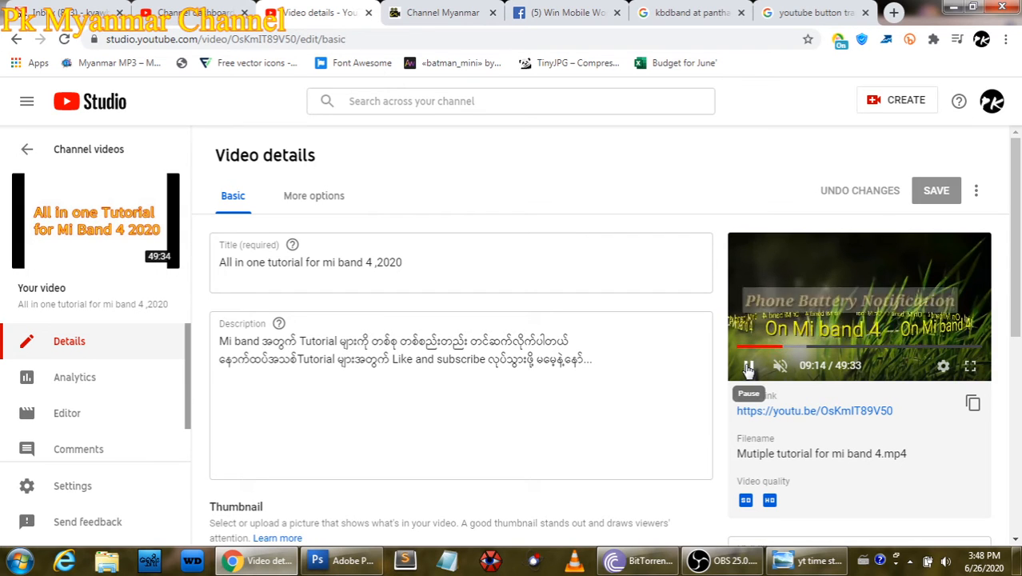
click(750, 366)
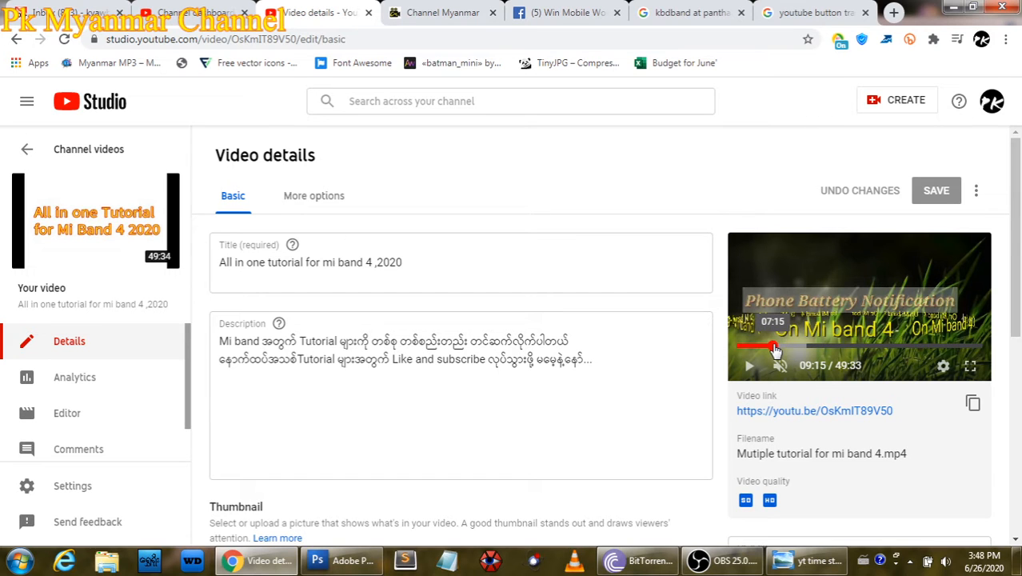
Step: Resume the preview and check positions between about 7:30 and 10:00 to narrow down where the Phone Battery Notification section begins
click(749, 366)
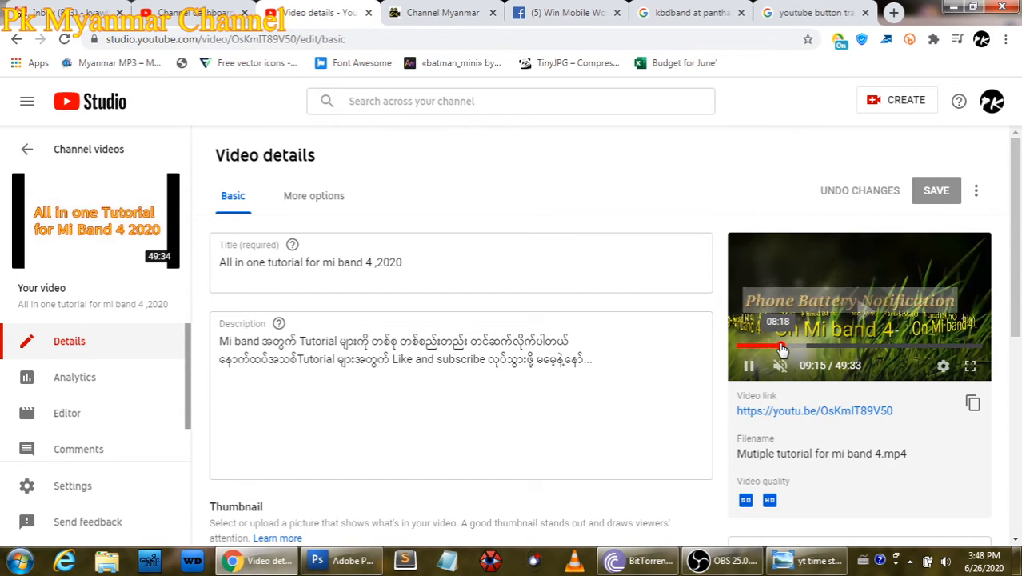
click(783, 347)
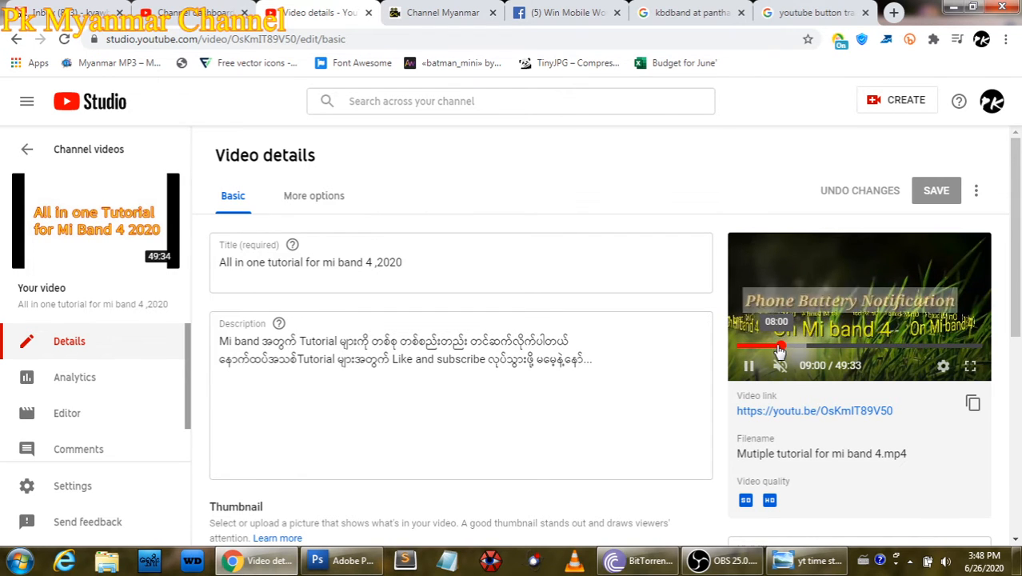
click(776, 350)
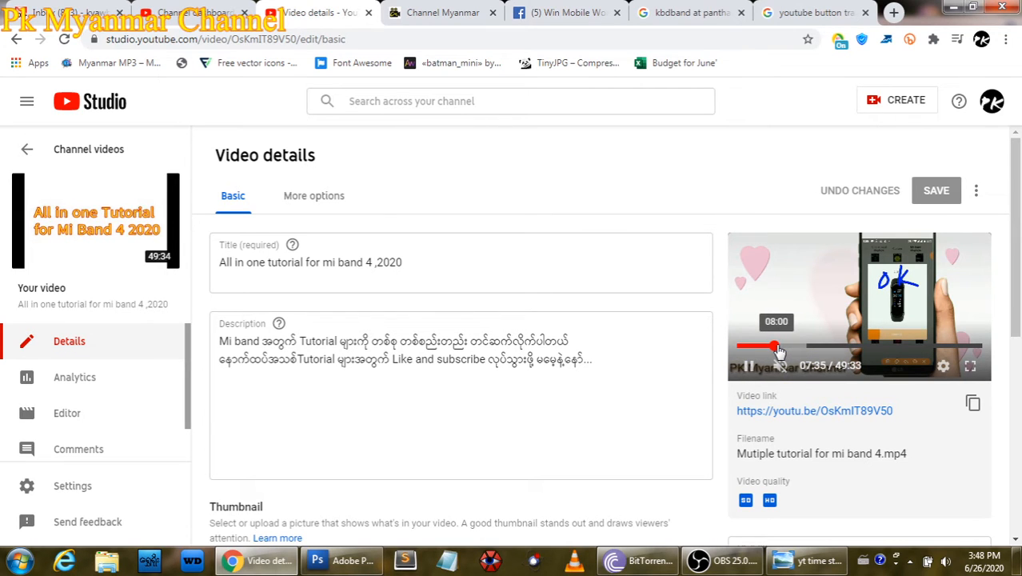
click(781, 348)
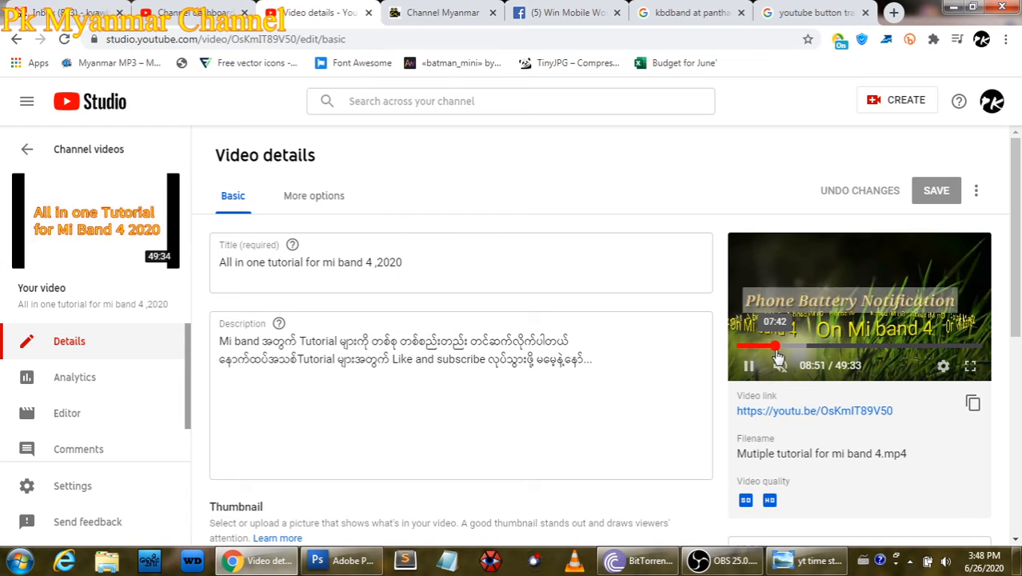
click(777, 352)
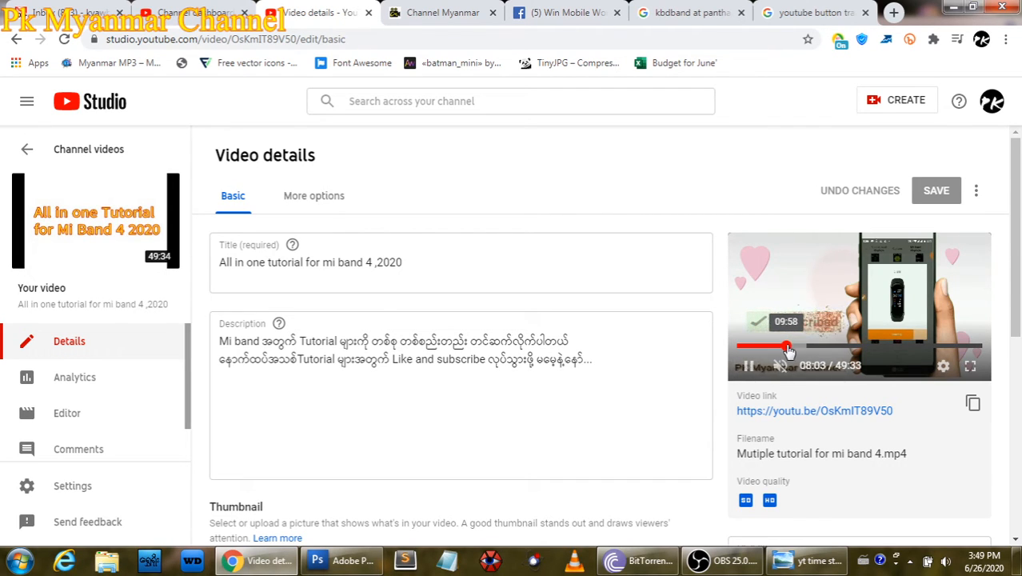
click(789, 352)
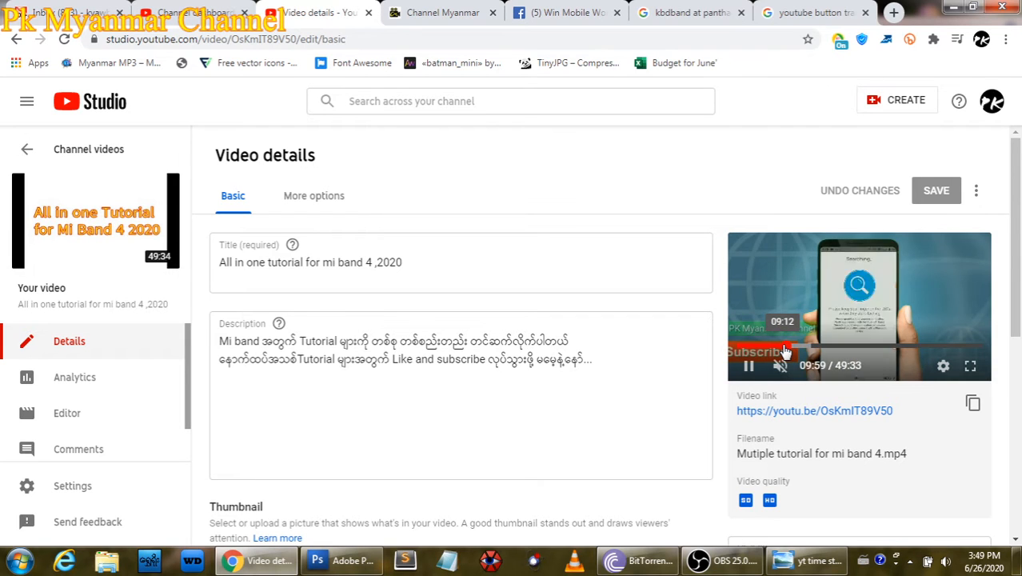
click(780, 352)
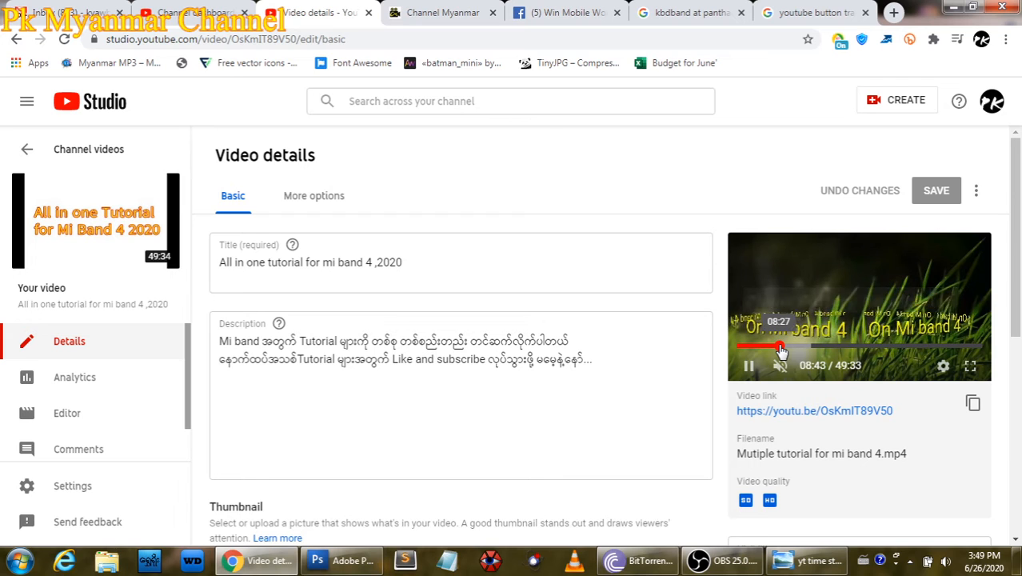
Step: Pause the preview at 08:31 on the section's title and add the line "08:30 Phone Battery Notification" below the existing description
click(744, 368)
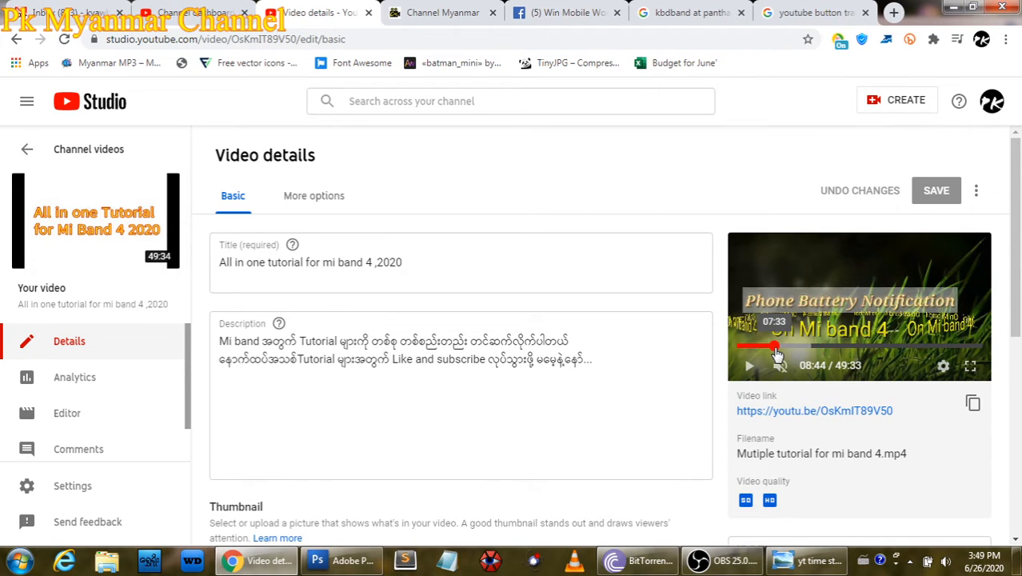
click(774, 350)
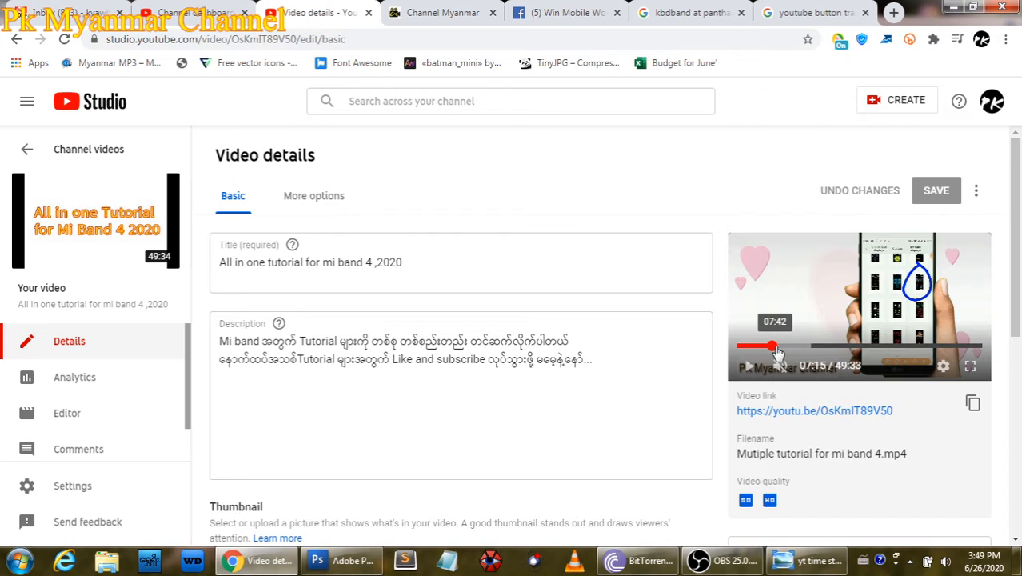
click(748, 366)
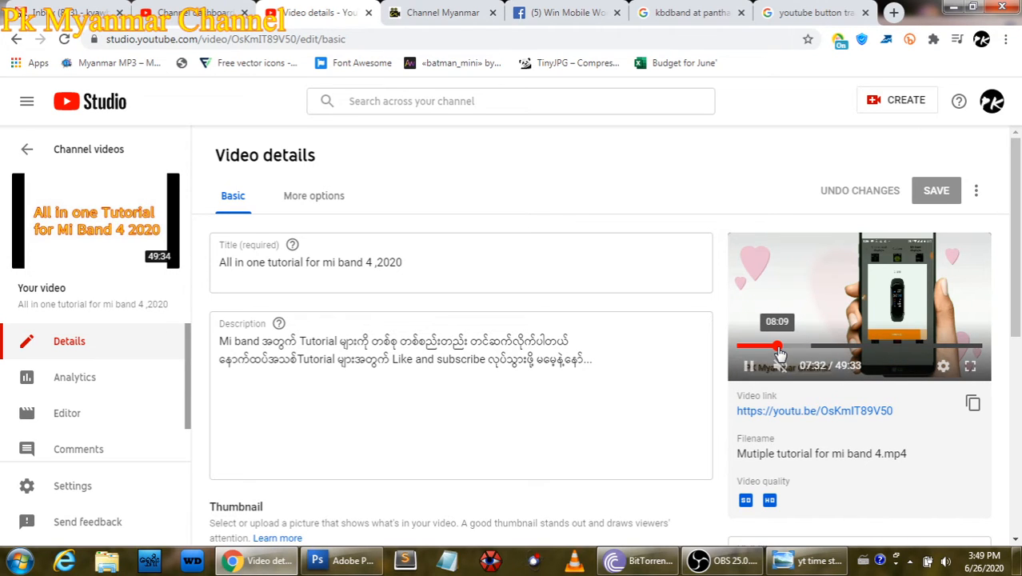
click(779, 349)
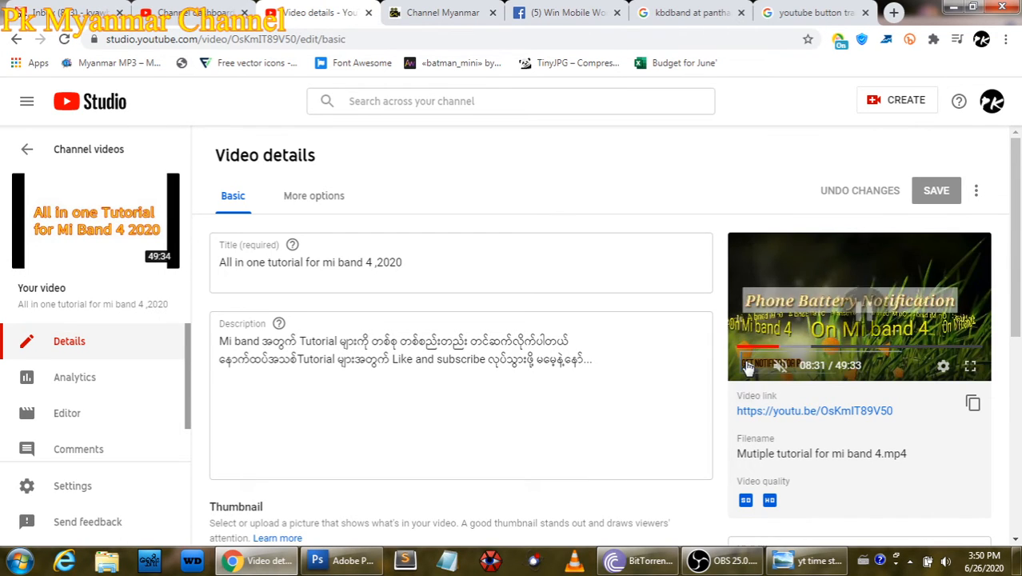
click(748, 367)
click(527, 402)
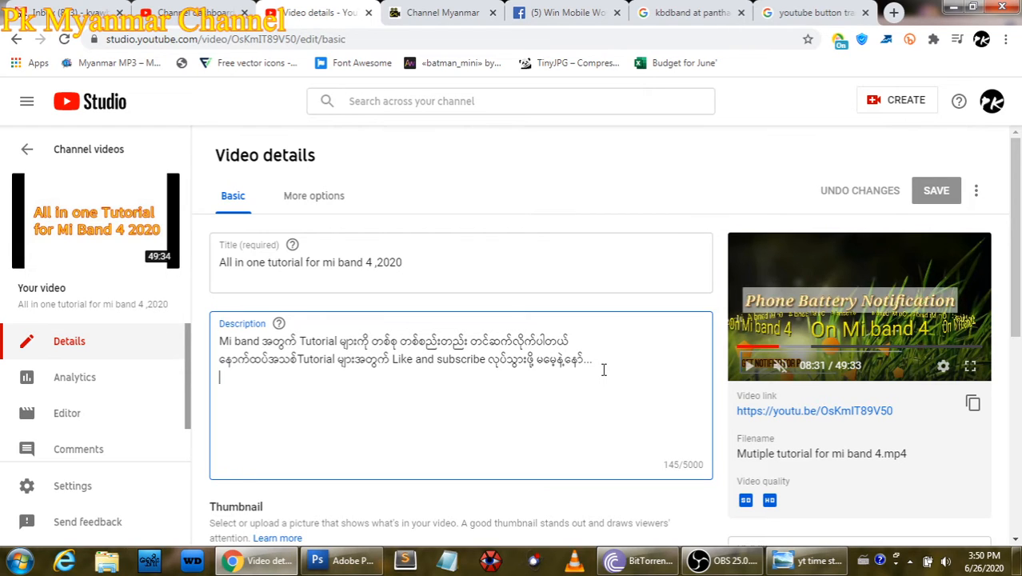
text(0)
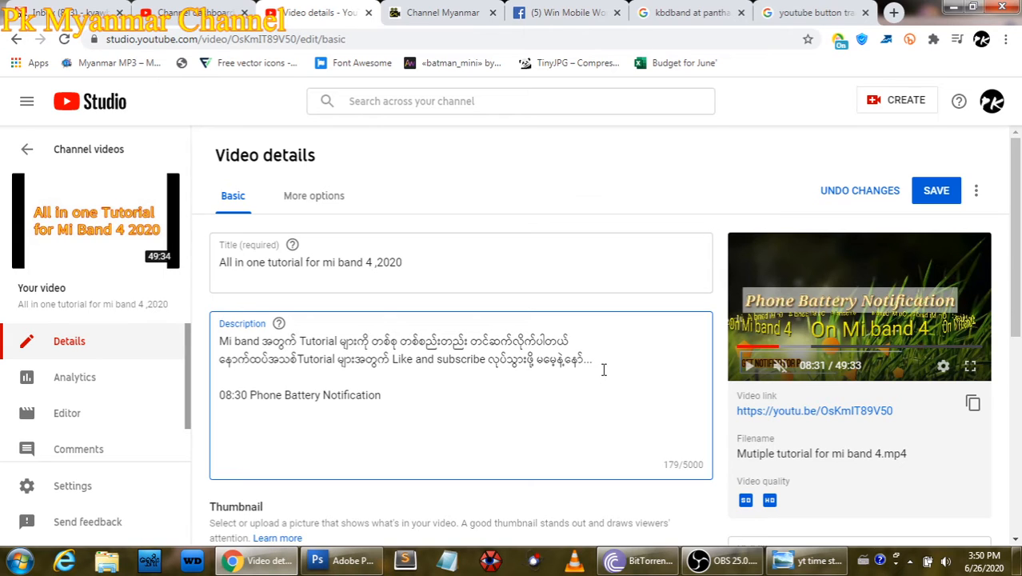
Step: Resume the video preview and sample positions between about 13:00 and 21:00 for the next tutorial section
click(750, 366)
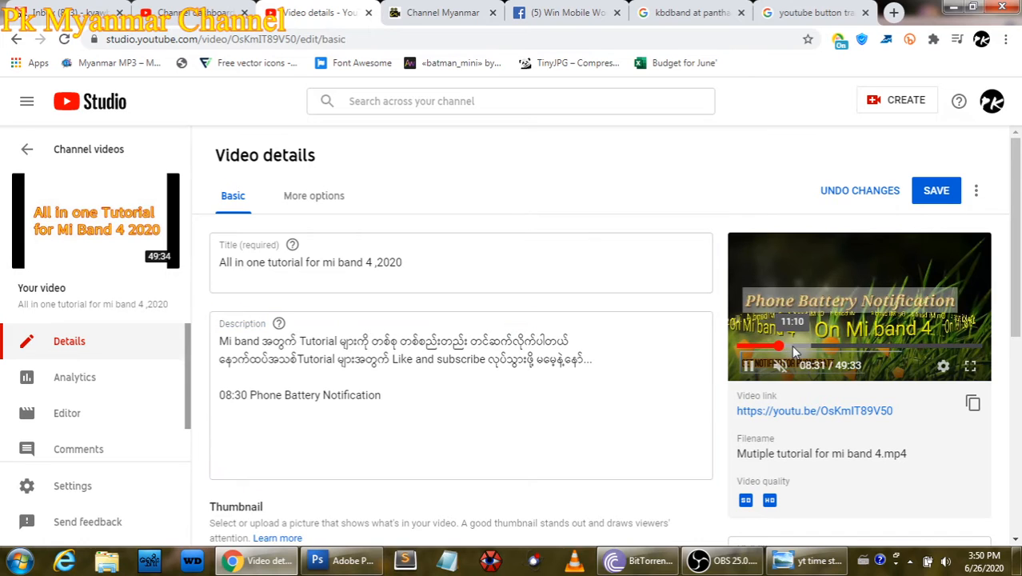
click(806, 347)
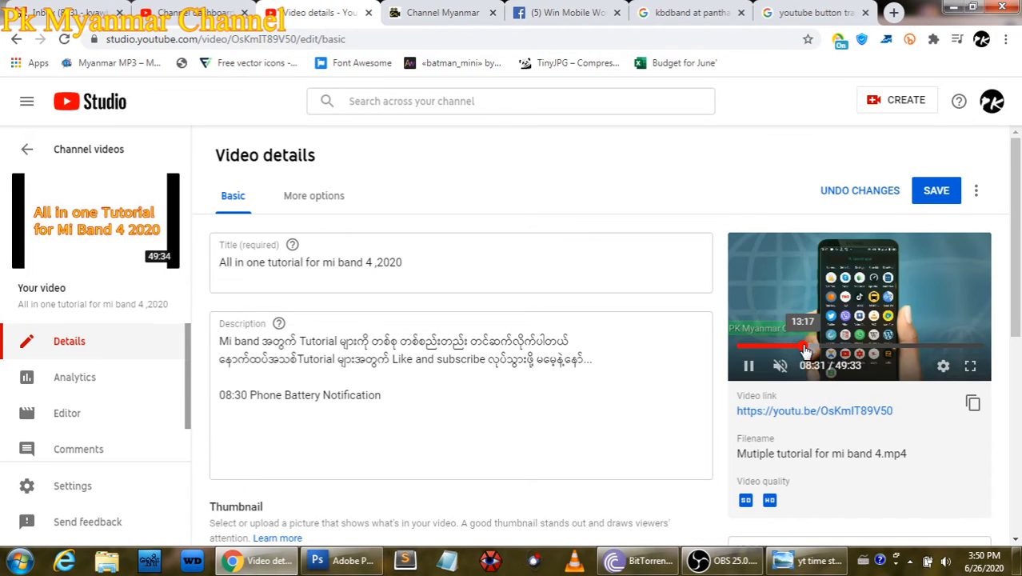
click(817, 345)
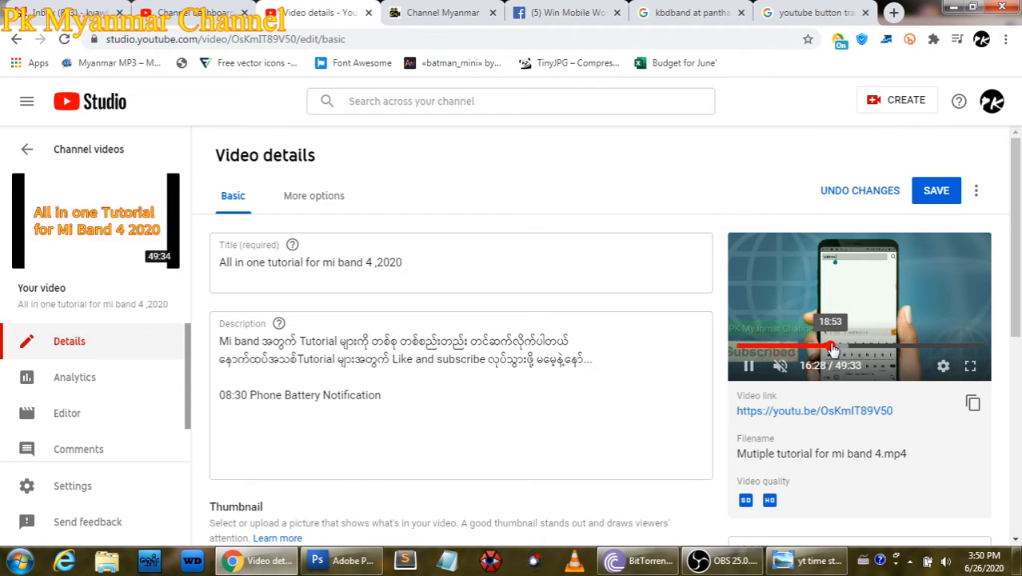
click(831, 346)
click(842, 351)
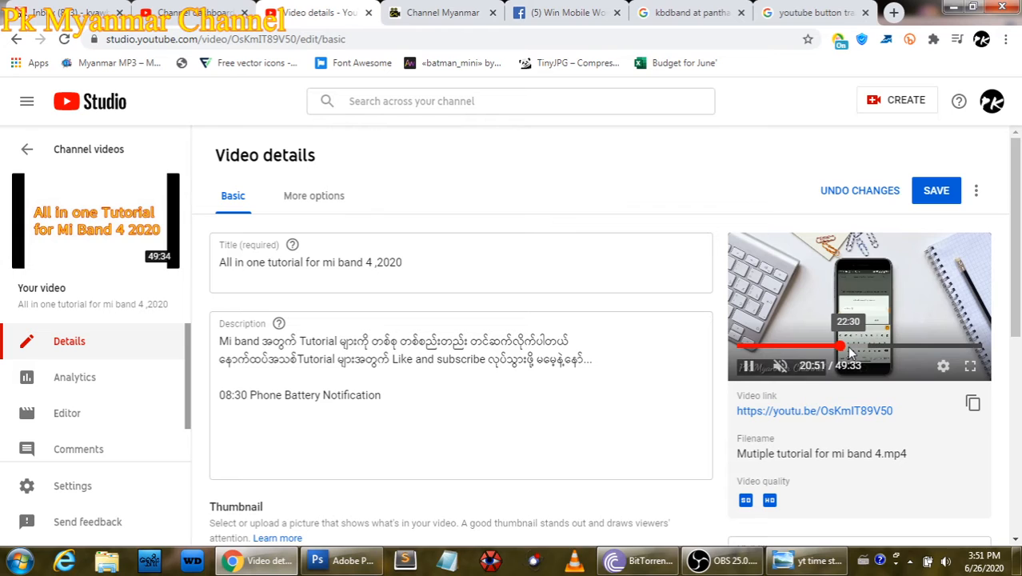
Step: Check the preview between about 17:20 and 19:50 to pin down where the next section begins, pausing on its title at 18:59
drag(843, 353, 829, 352)
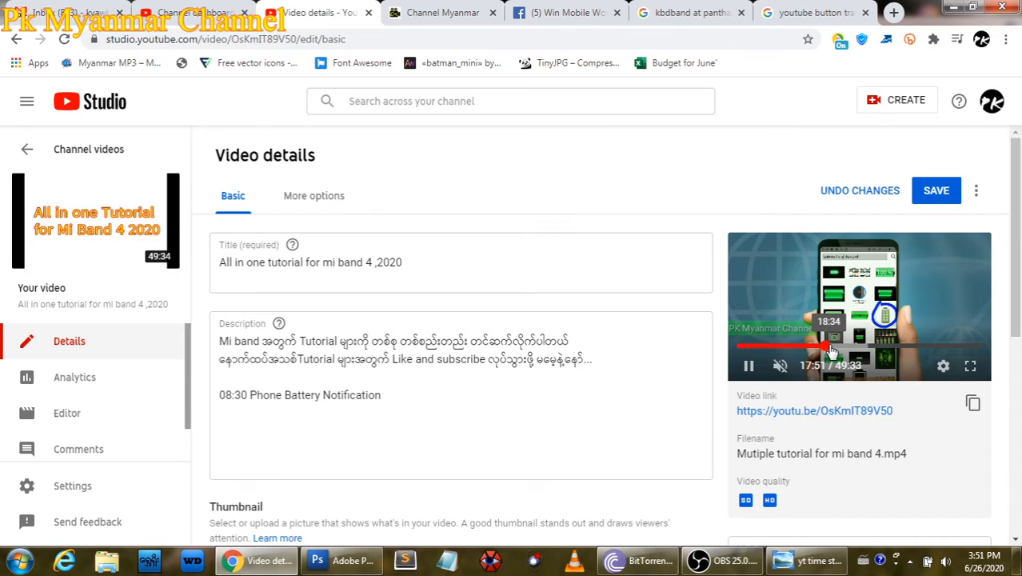
click(832, 347)
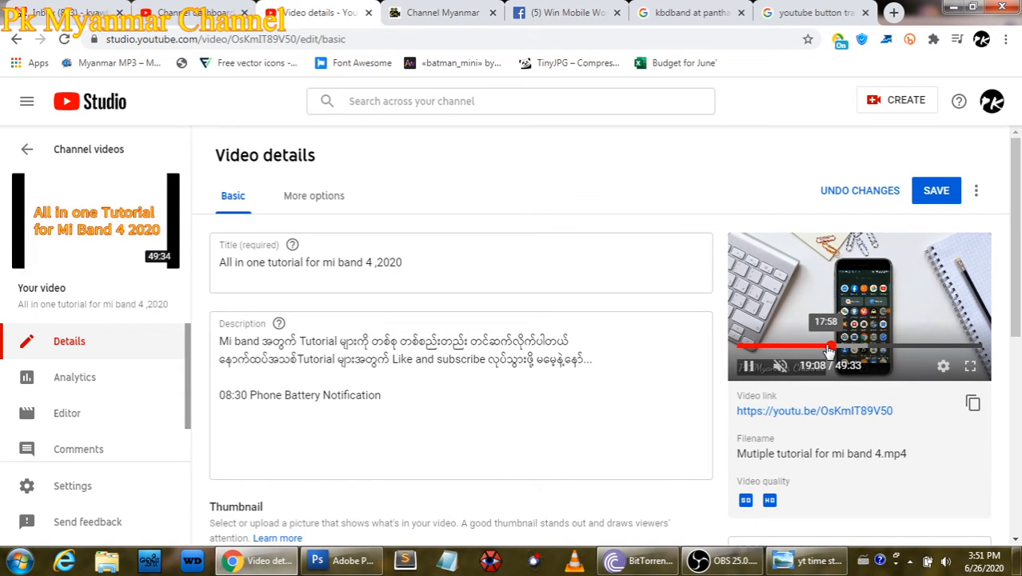
click(824, 348)
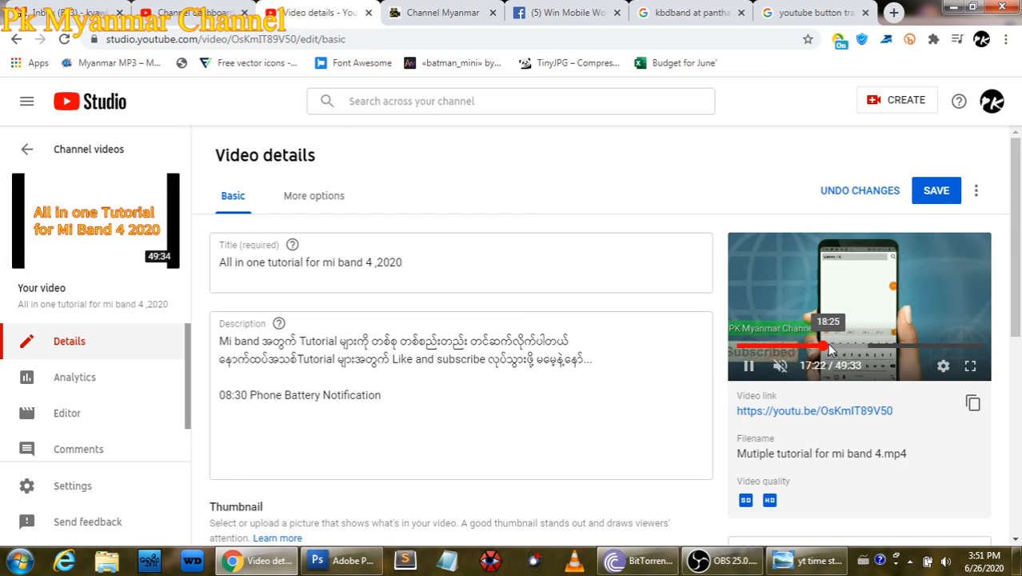
click(831, 349)
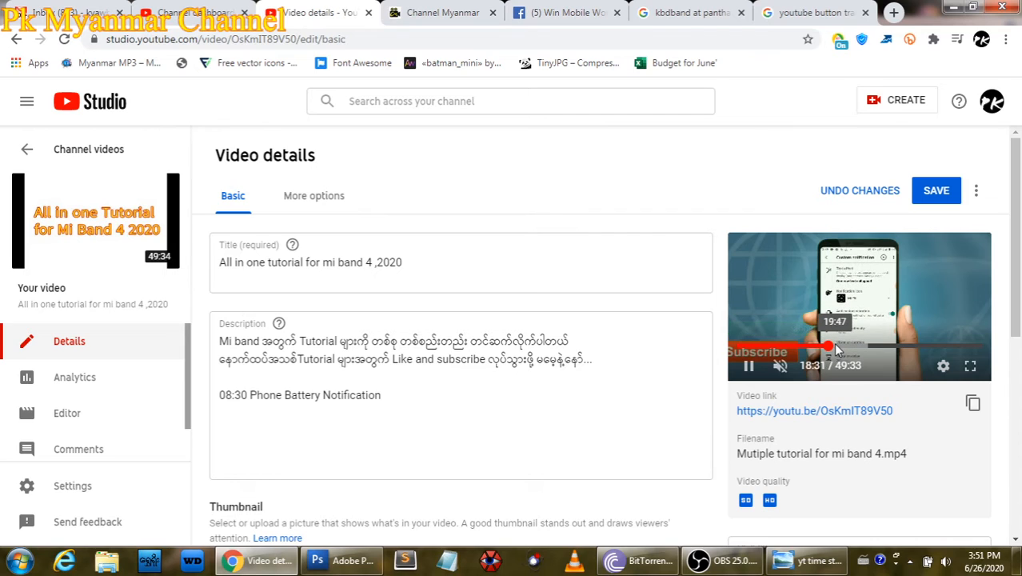
click(836, 349)
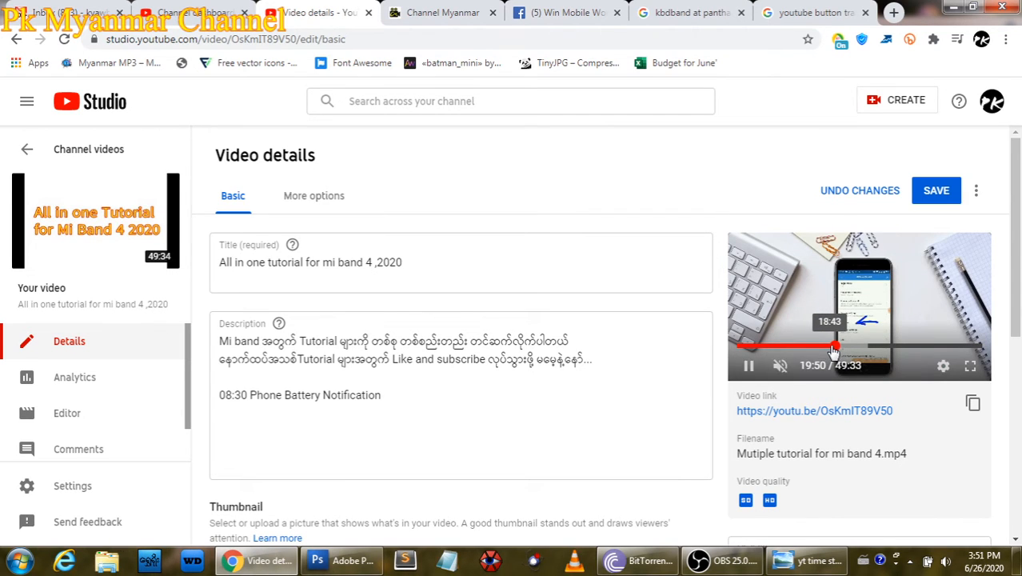
click(830, 348)
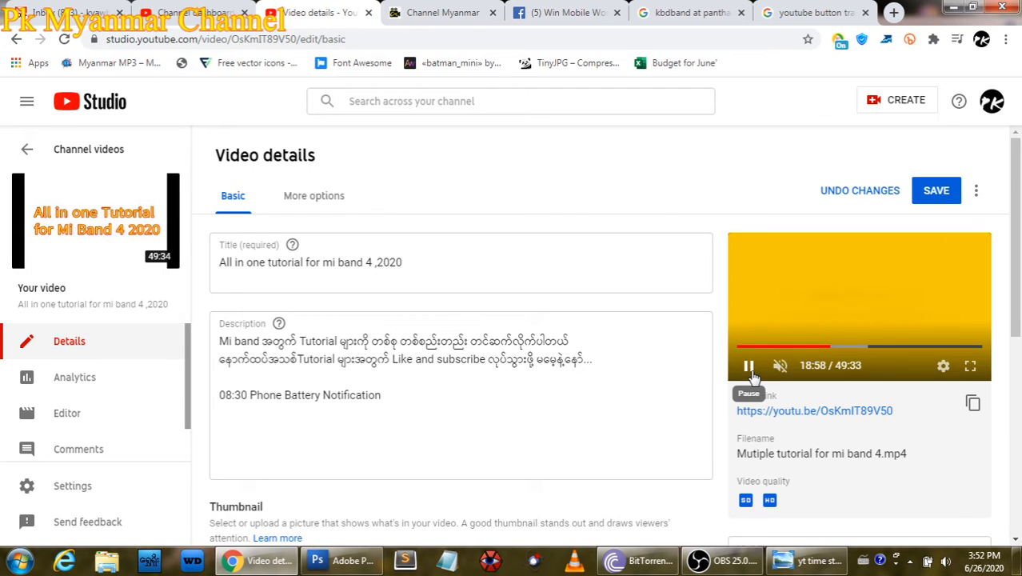
click(751, 373)
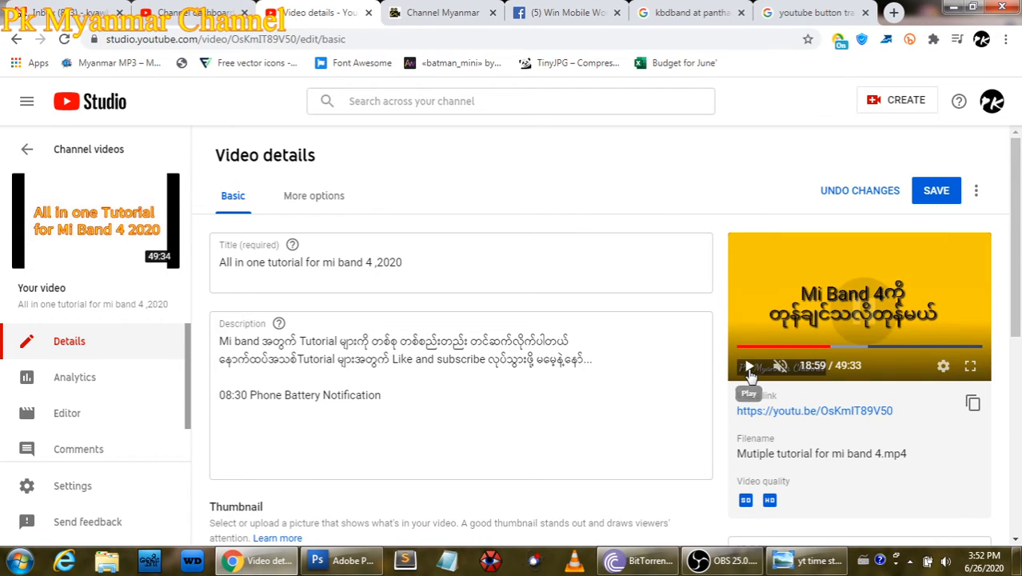
Step: Add the line "18:58 How to make custom vibration on Mi Band 4" to the description, dismissing the Windows color scheme prompt
click(512, 399)
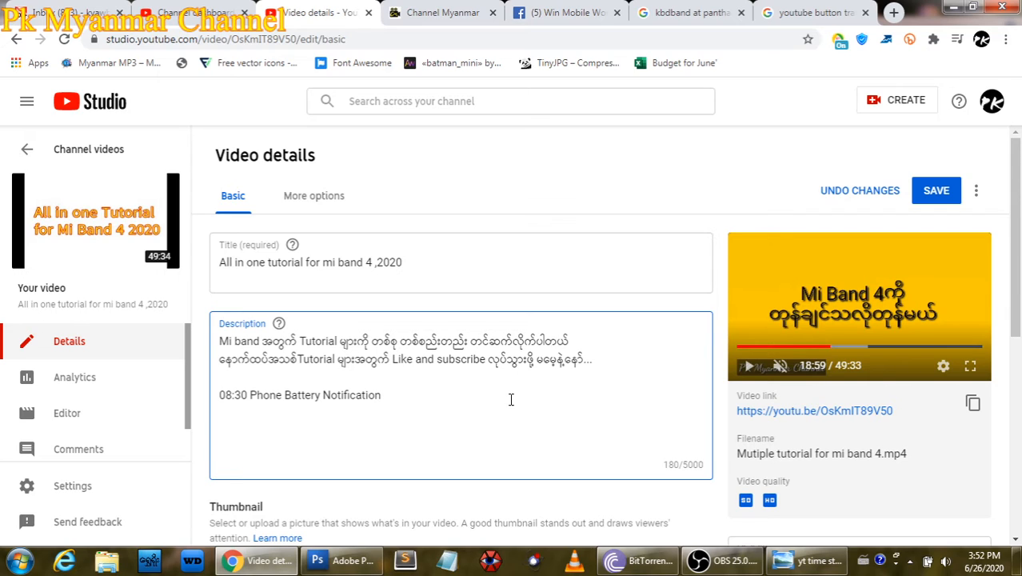
key(Return)
text(18>)
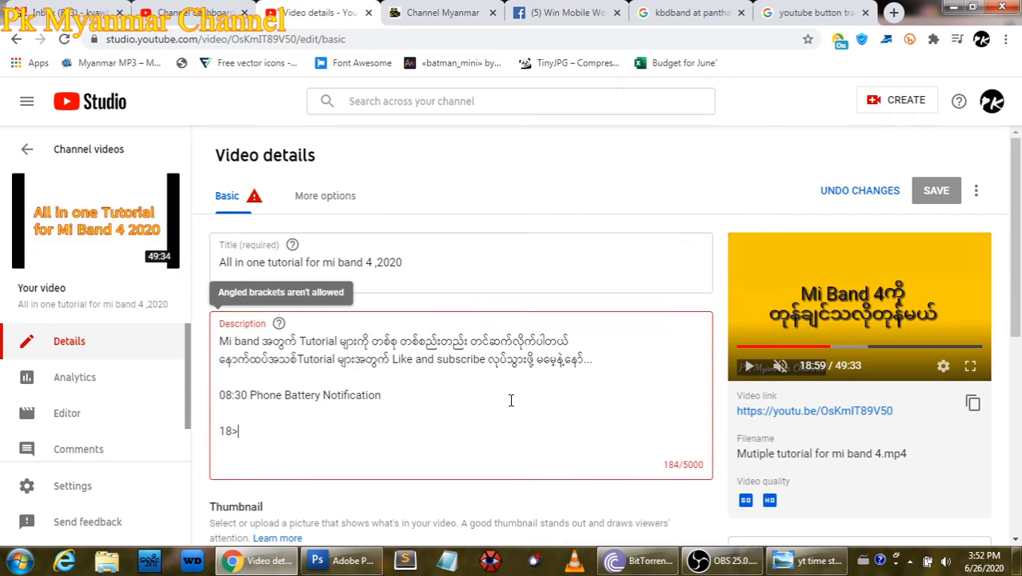
key(BackSpace)
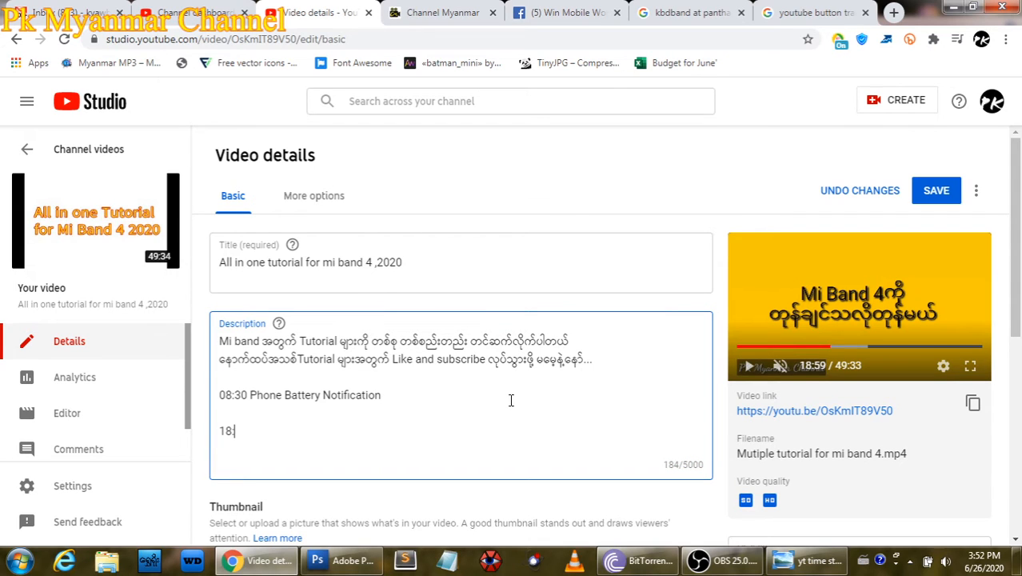
text(:59+)
key(BackSpace)
text(How to m)
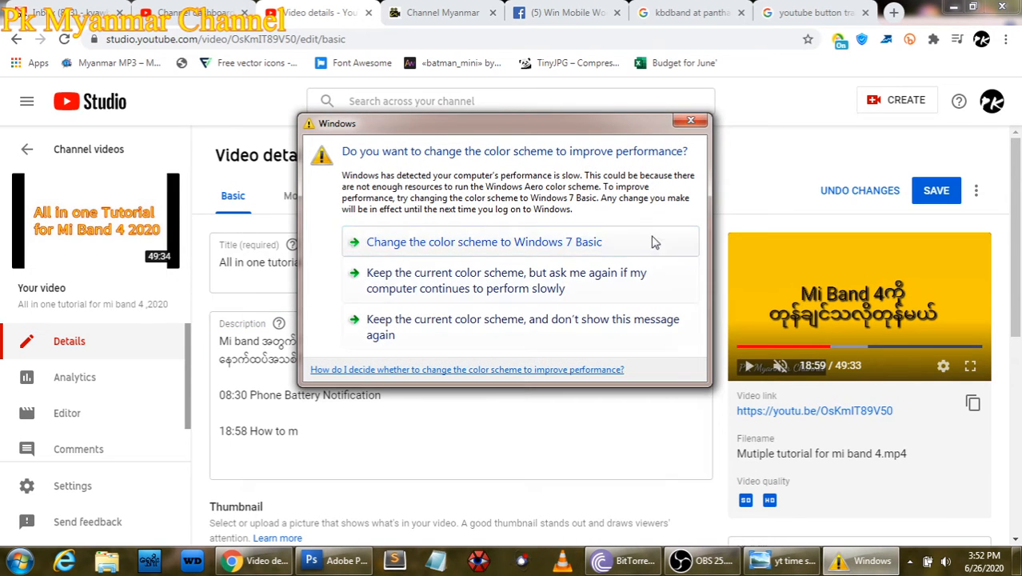
click(691, 121)
text(ma)
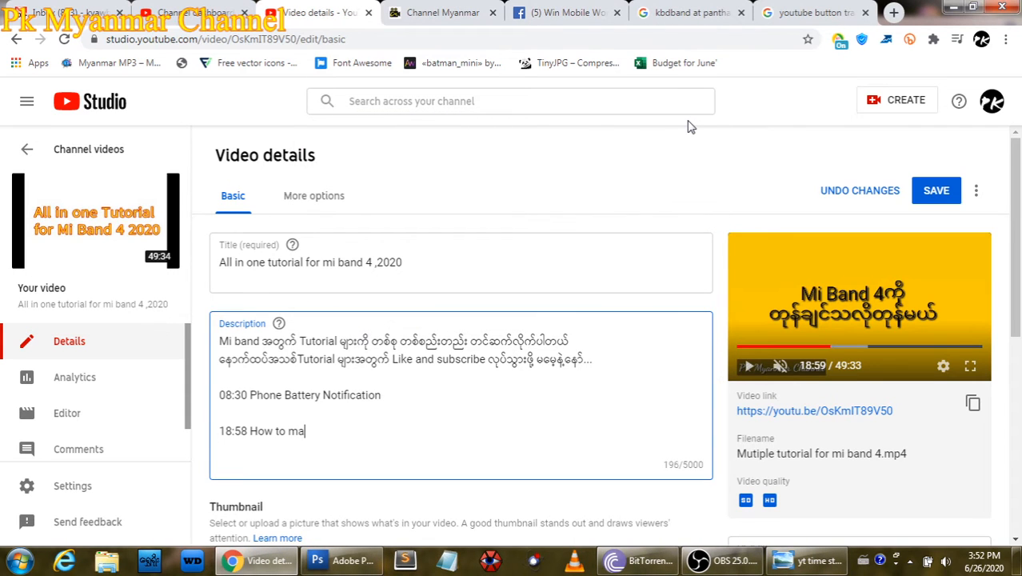
text(ke custom vi)
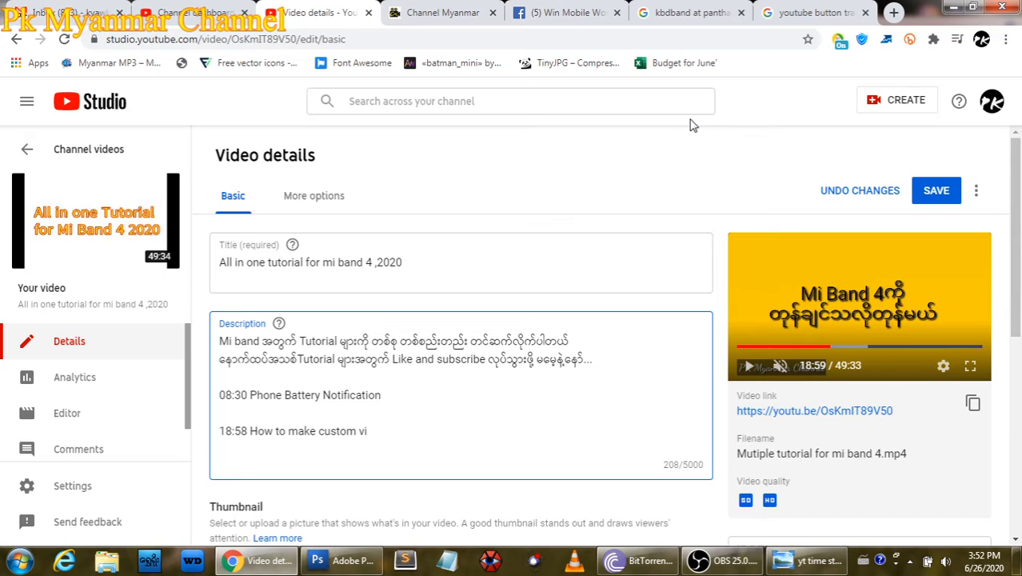
text(bration on Min)
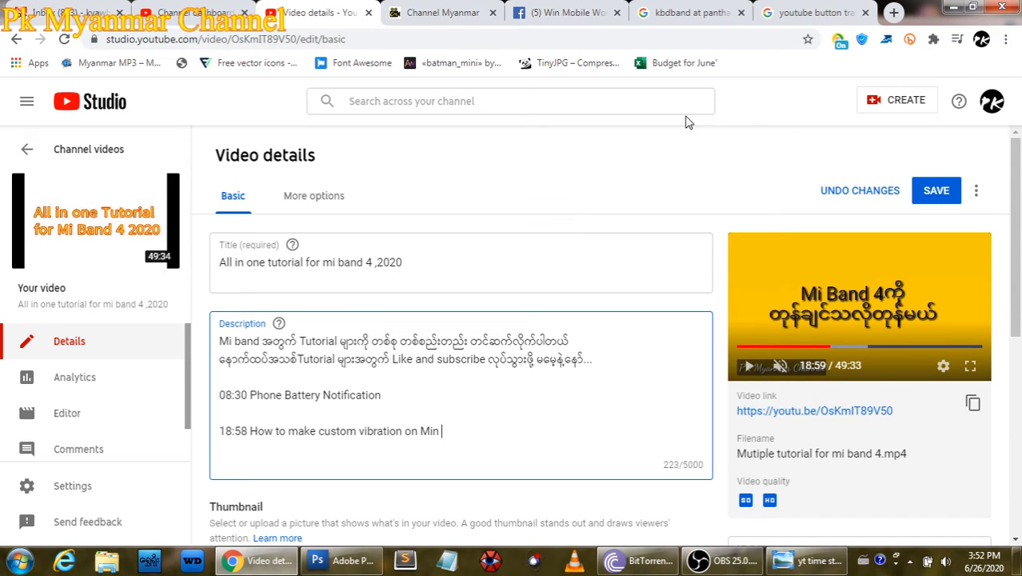
key(BackSpace)
text(Band 4)
key(Return)
key(Return)
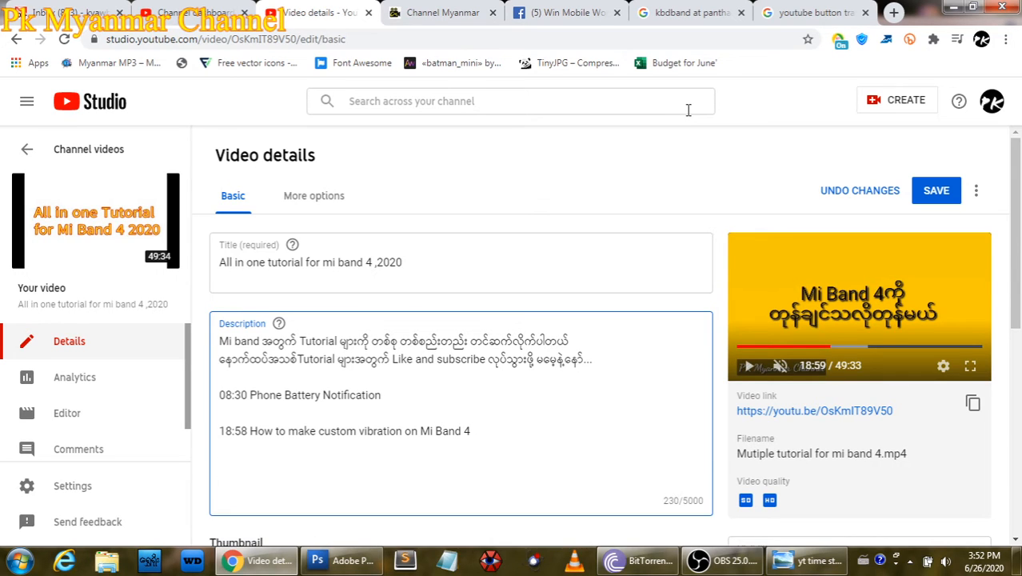
Step: Resume the preview and sample positions between about 26:00 and 32:00 for the start of the following section
click(750, 366)
click(851, 346)
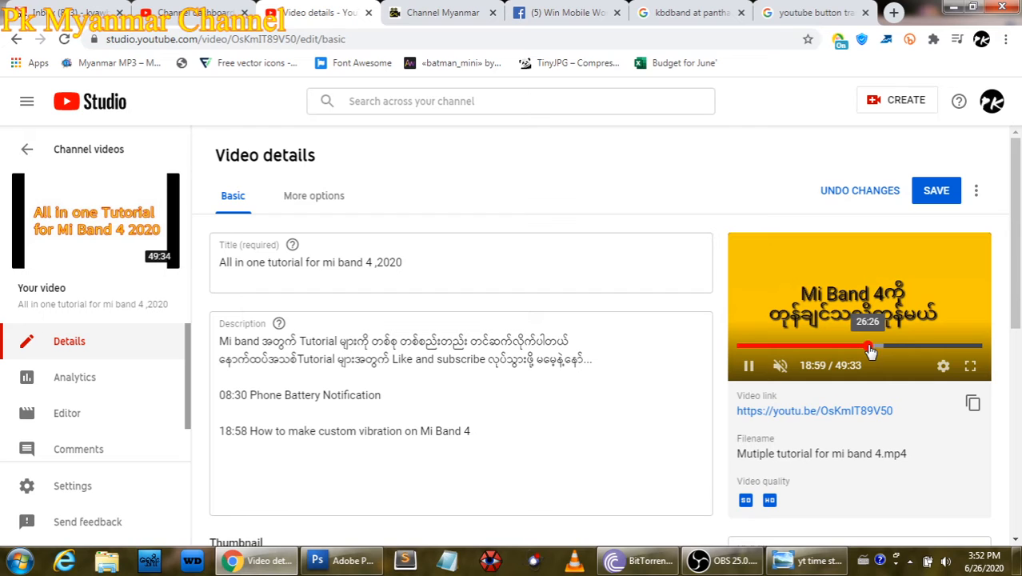
click(871, 348)
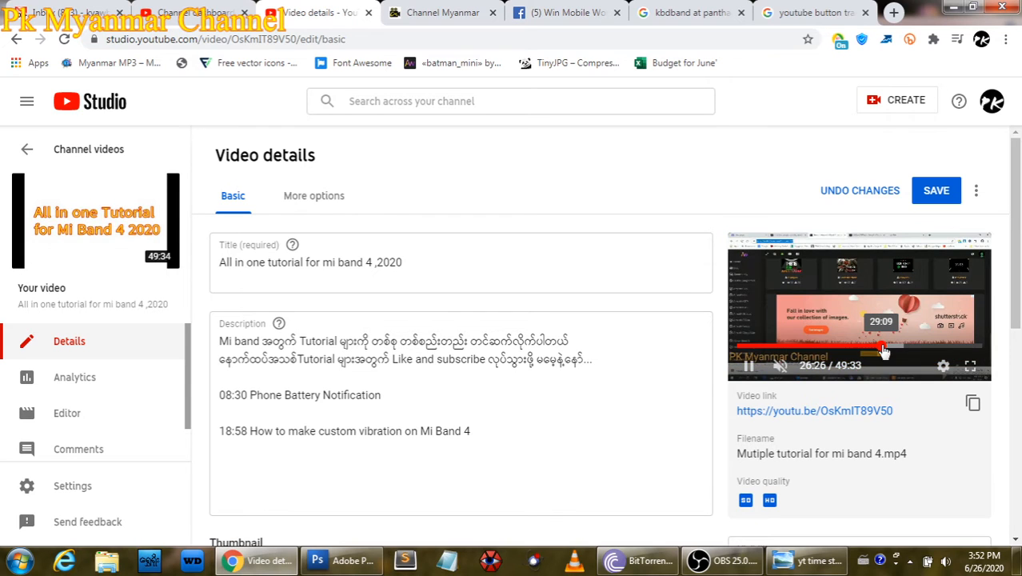
click(895, 345)
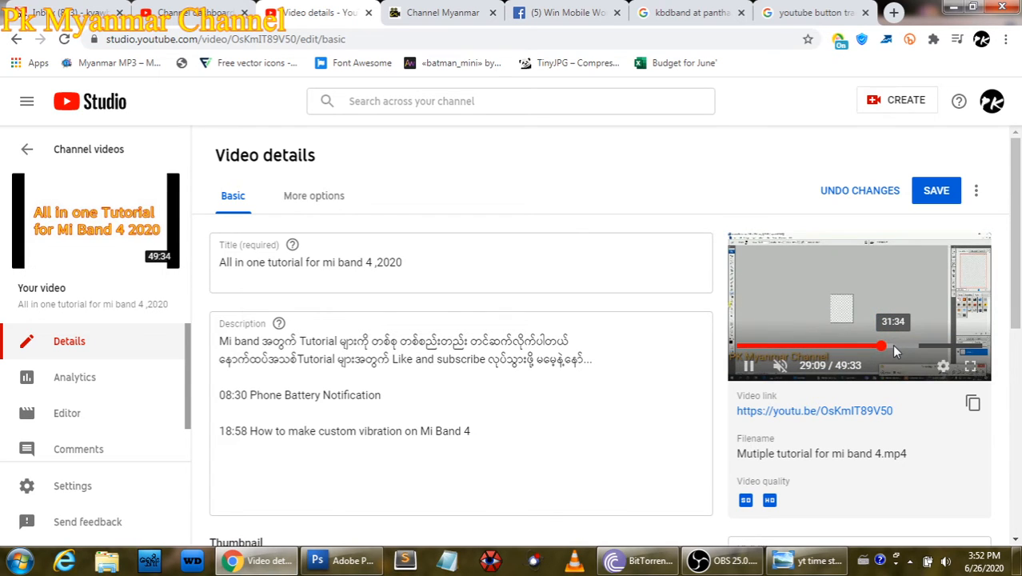
click(898, 348)
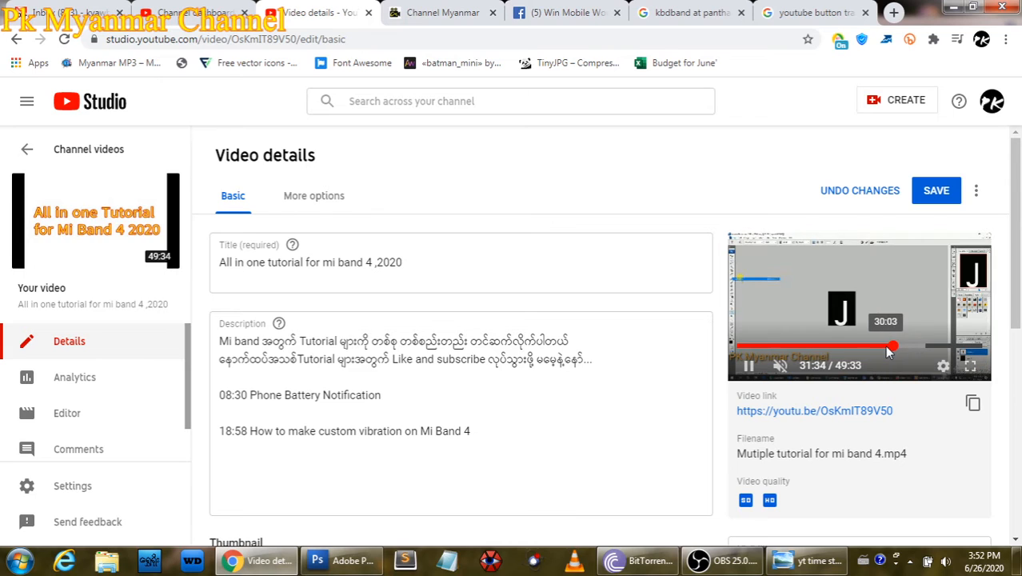
click(886, 350)
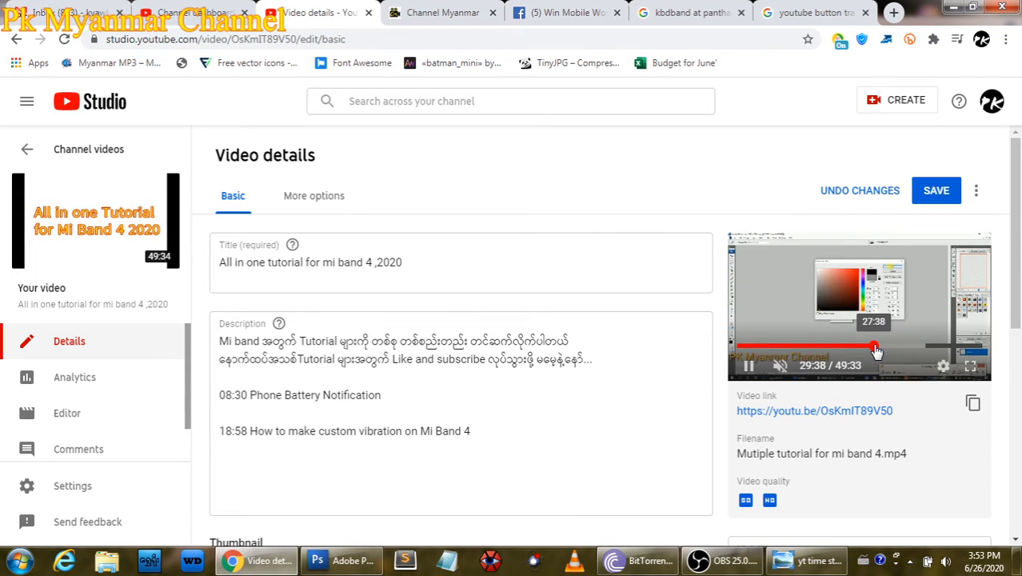
click(876, 349)
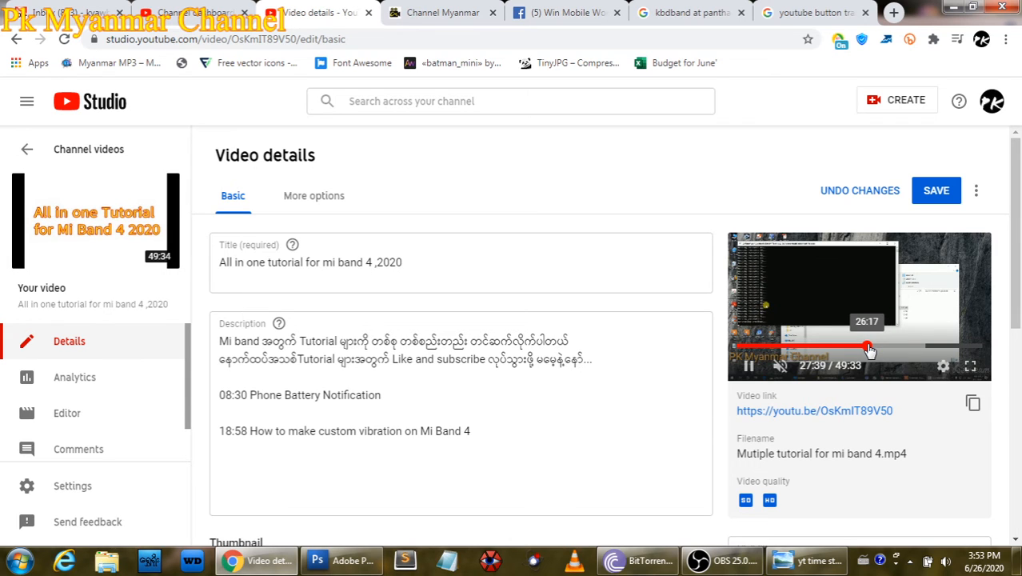
click(870, 351)
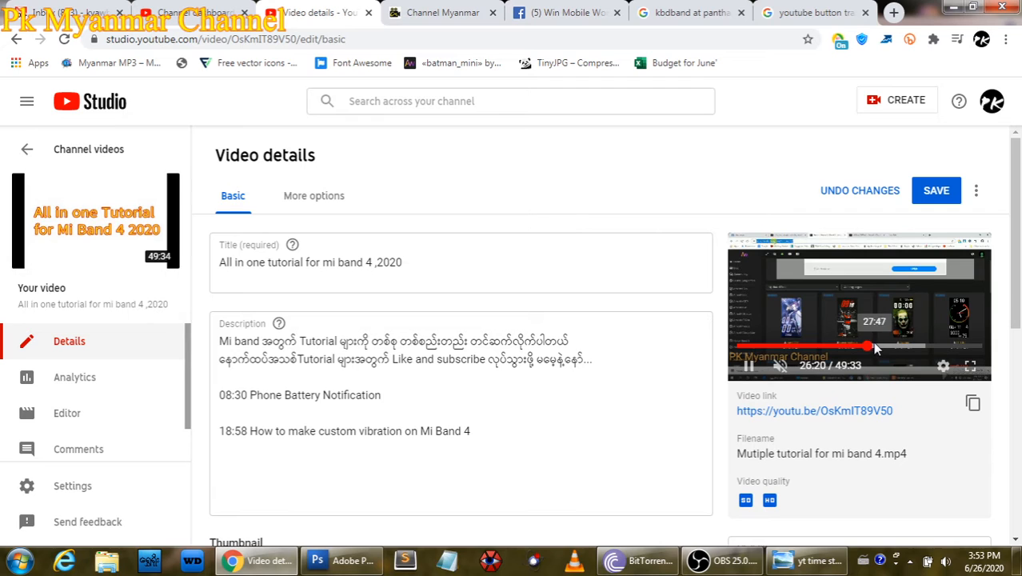
click(877, 347)
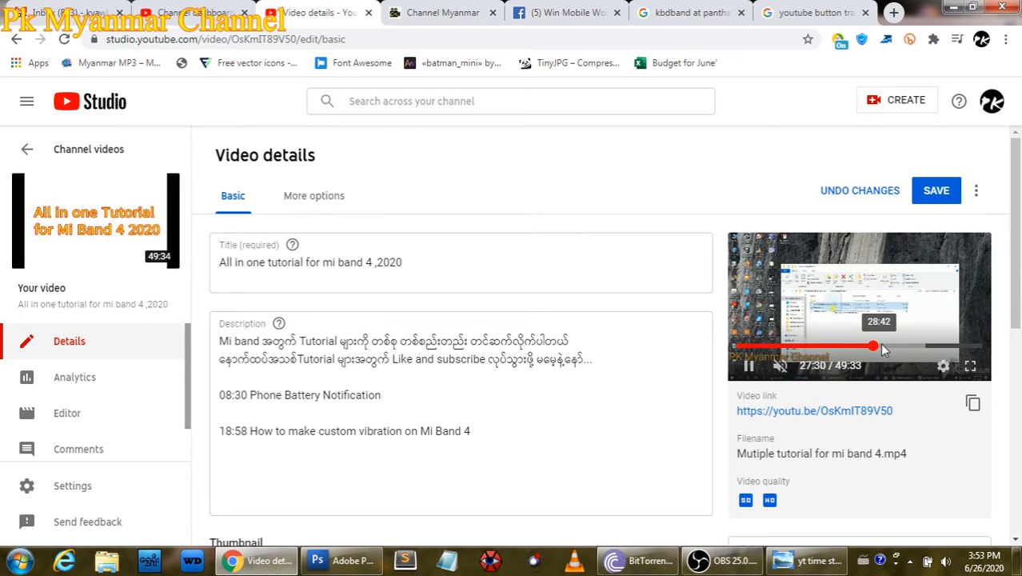
click(880, 348)
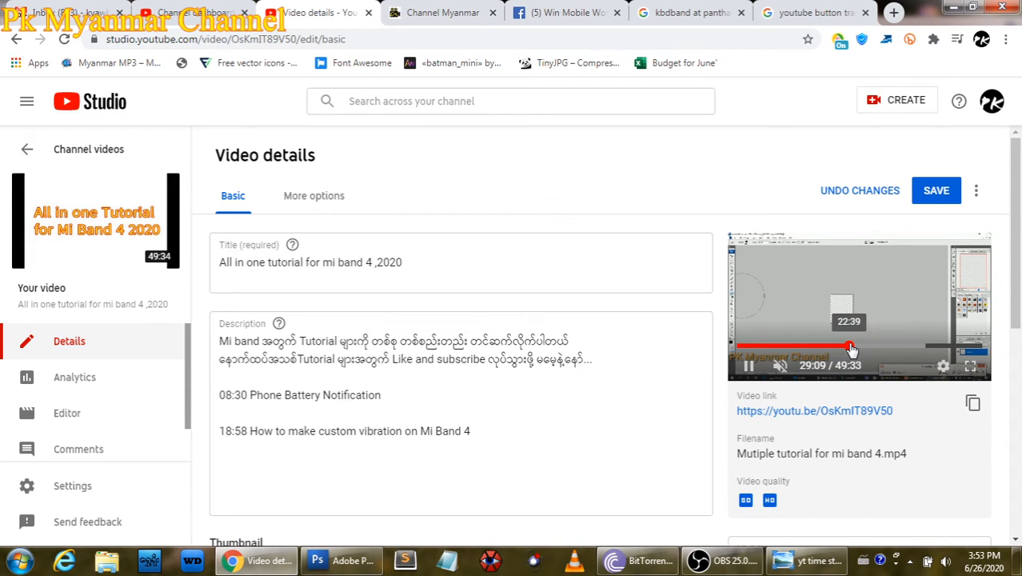
Step: Go back through the preview between about 19:30 and 22:40 and pause at 21:25 where the screen timeout section starts
click(851, 350)
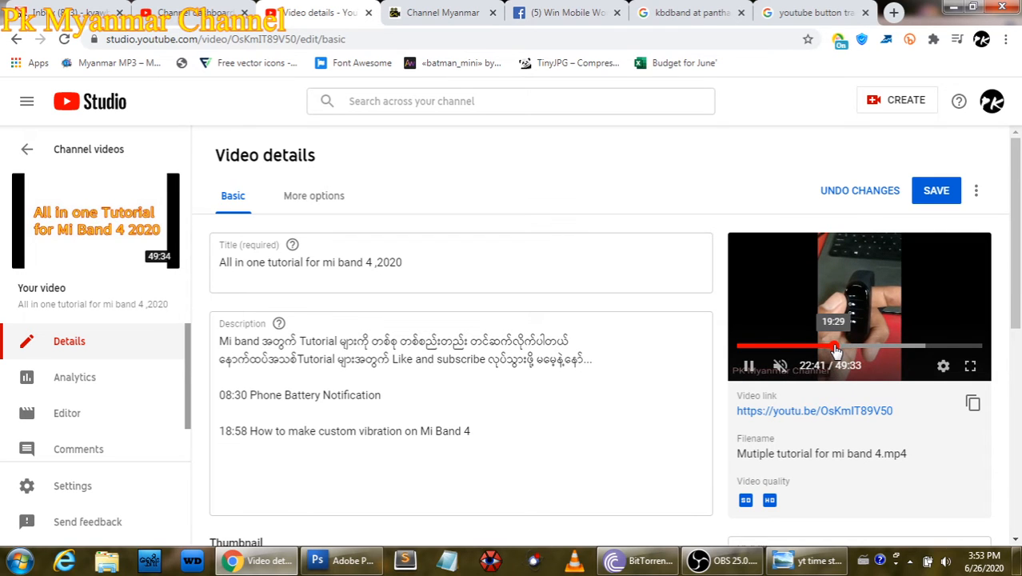
click(835, 349)
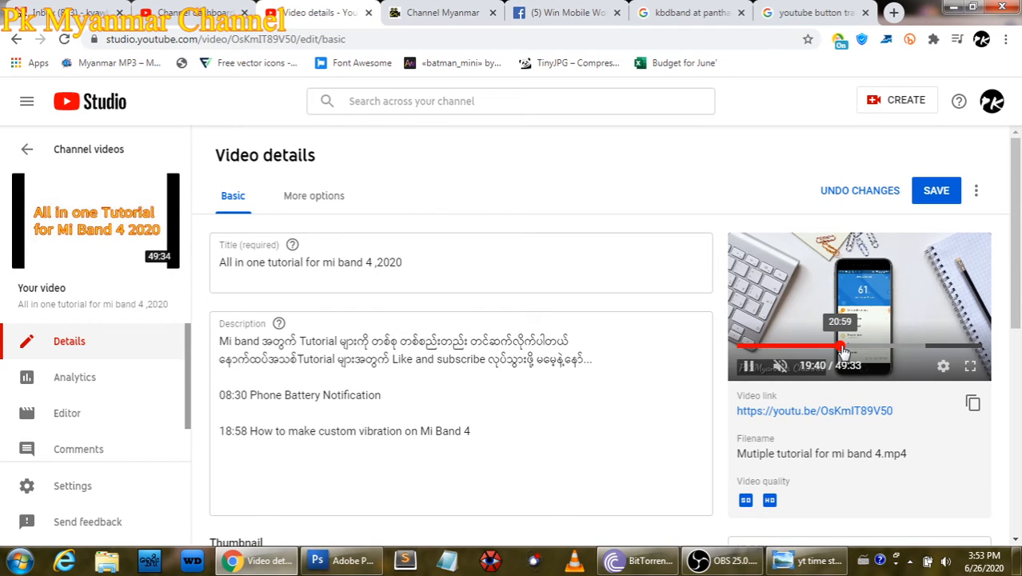
click(843, 349)
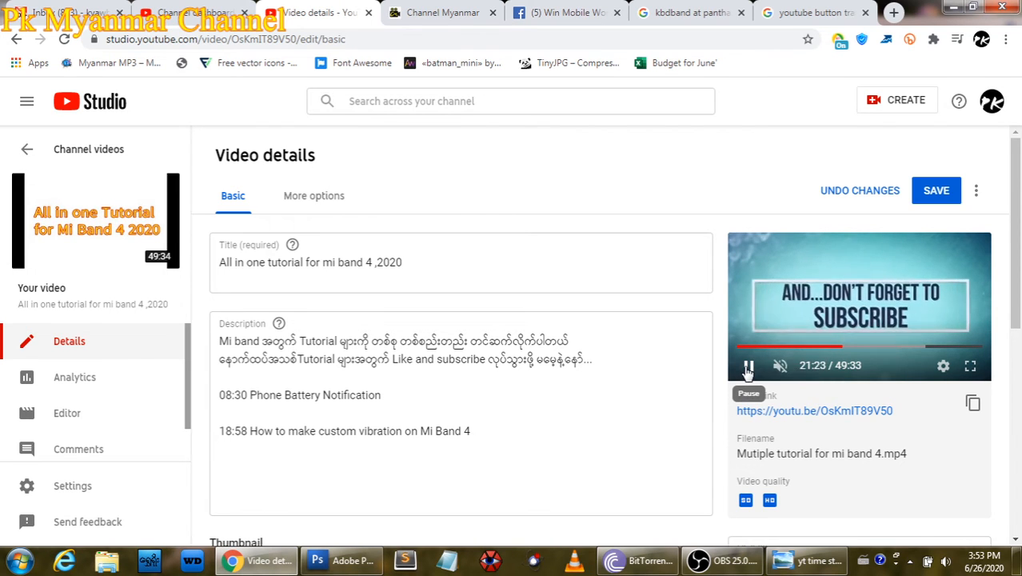
click(747, 370)
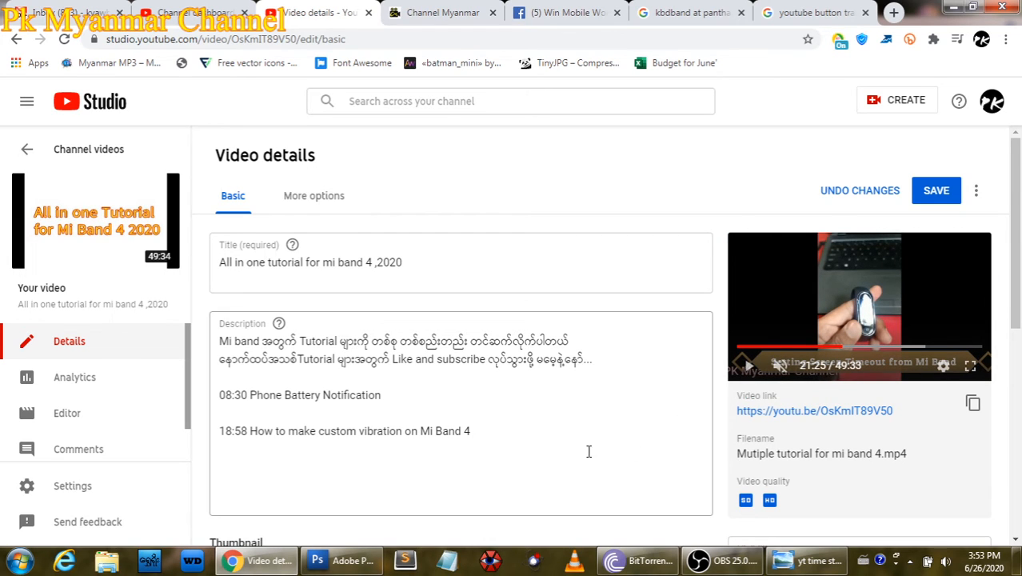
Step: Add the line "21:24 Setting Screen Time Out for Mi Band" below the custom vibration timestamp in the description
click(538, 429)
key(Return)
key(Return)
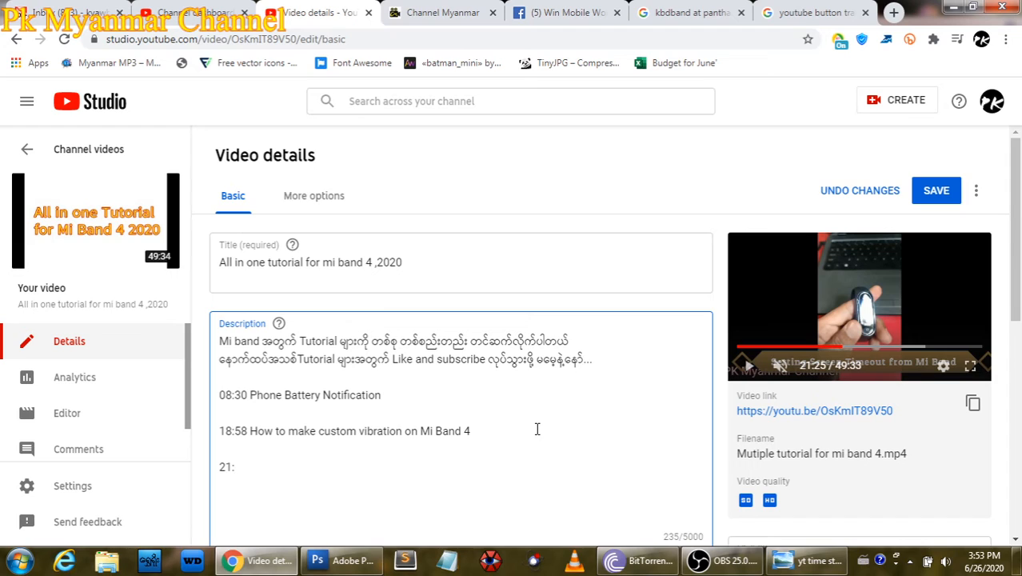
text(21:24)
click(796, 322)
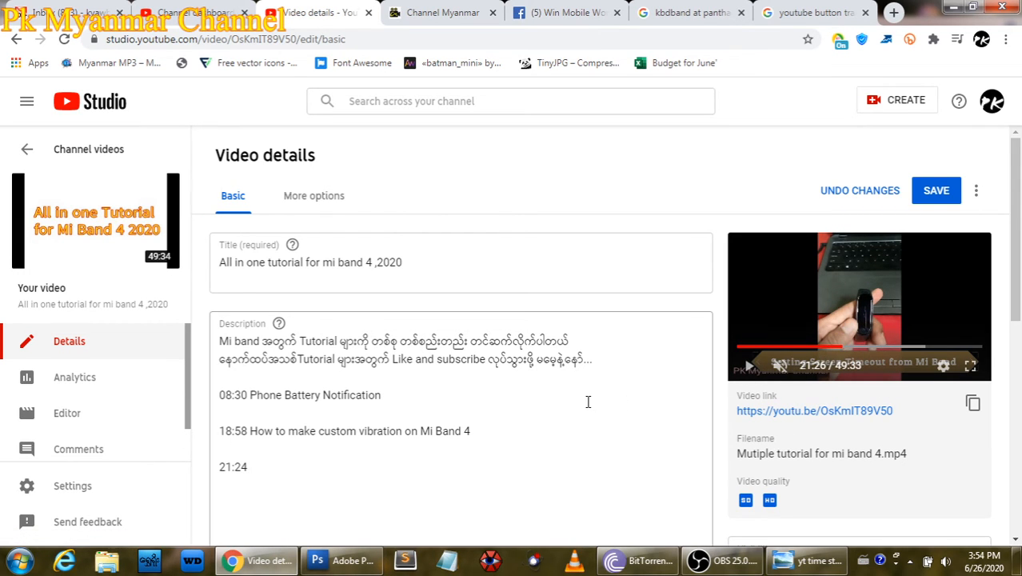
click(392, 446)
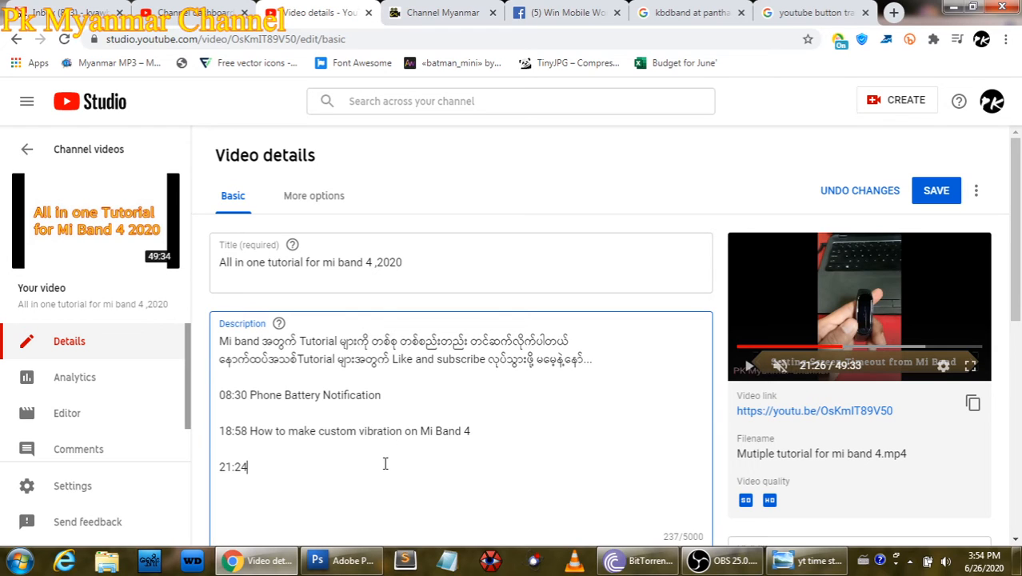
text(etting Scree)
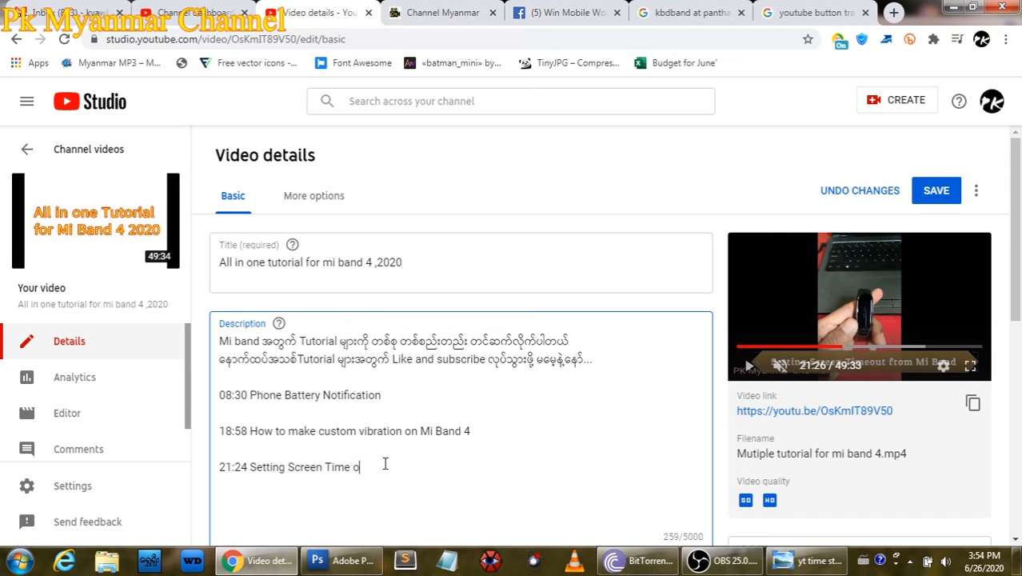
text(n Time o)
key(BackSpace)
text(Out for Mi Ban)
key(BackSpace)
key(BackSpace)
text(i Band)
Step: Check the preview between about 22:40 and 26:35 for the next section and pause at 23:51 where it begins
click(829, 288)
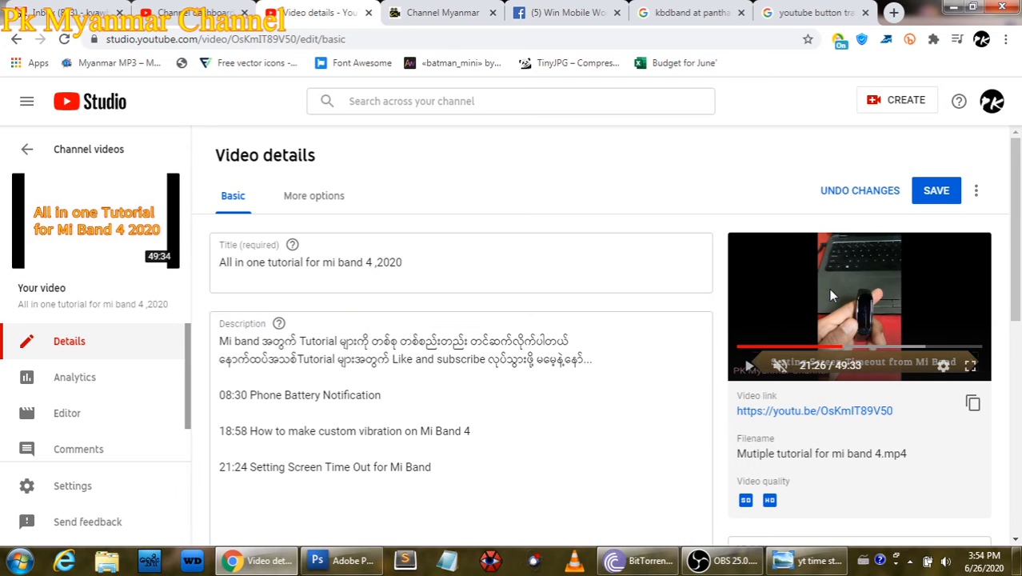
click(867, 346)
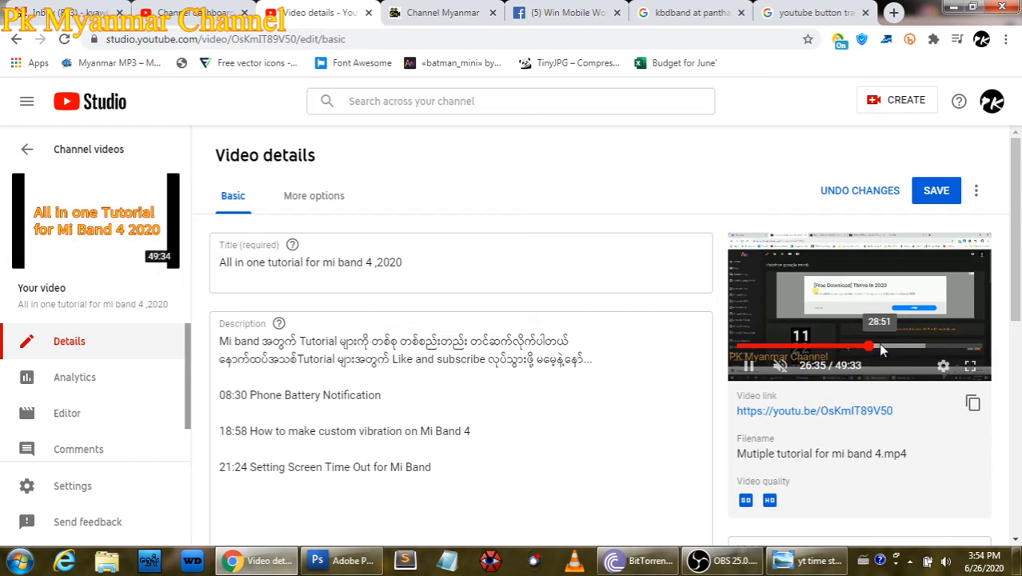
click(864, 349)
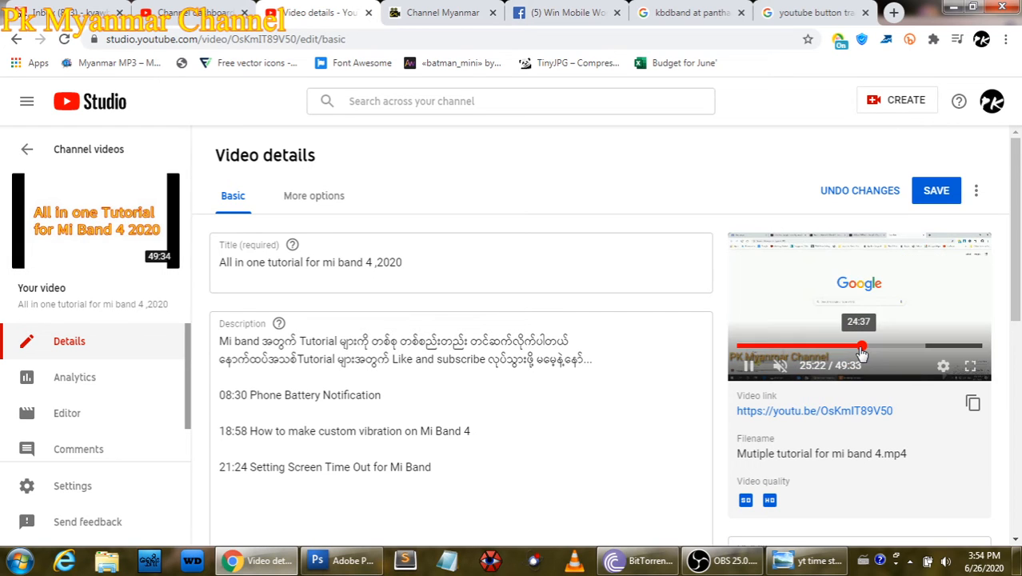
click(856, 350)
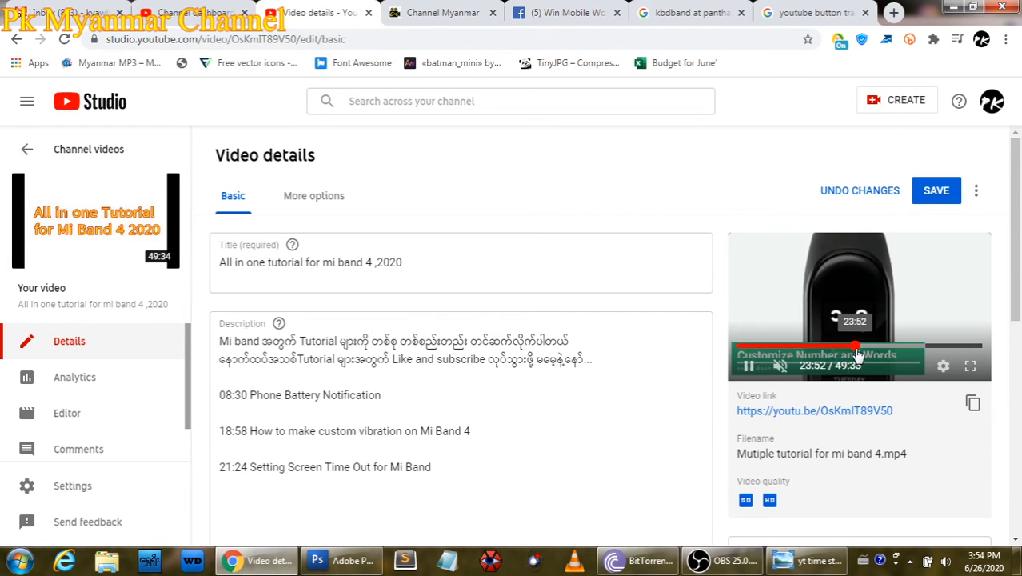
click(750, 368)
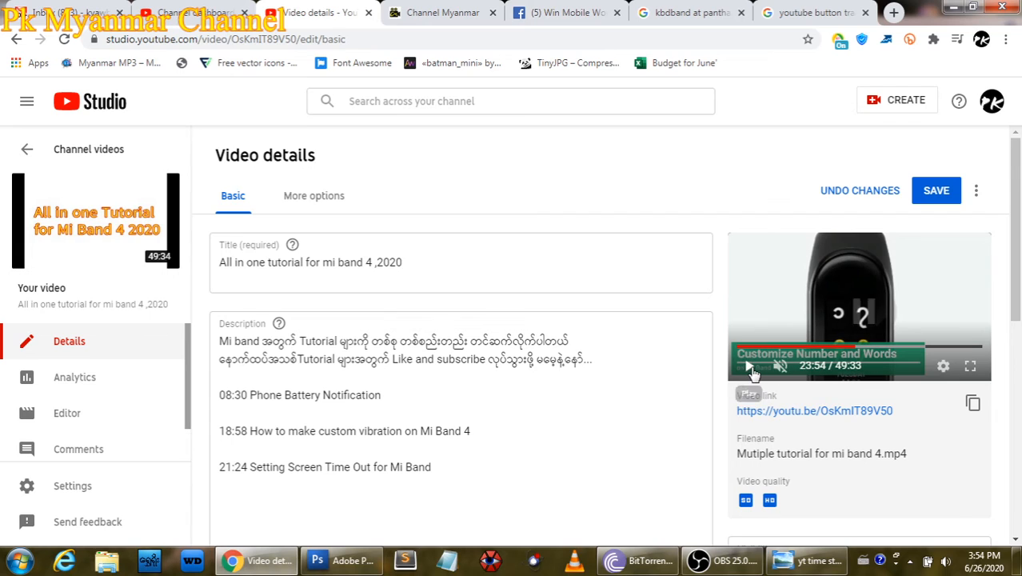
click(851, 346)
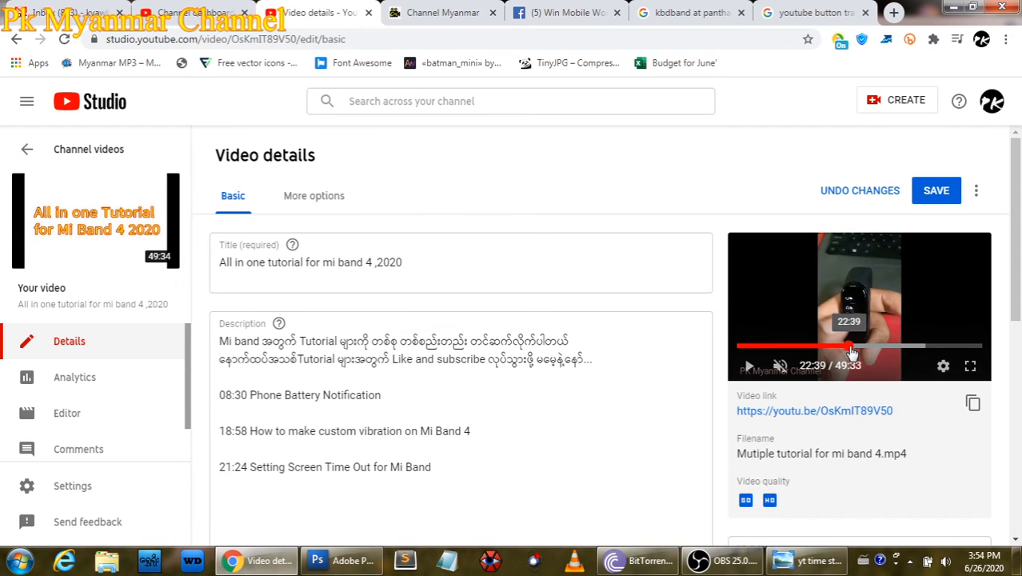
click(749, 366)
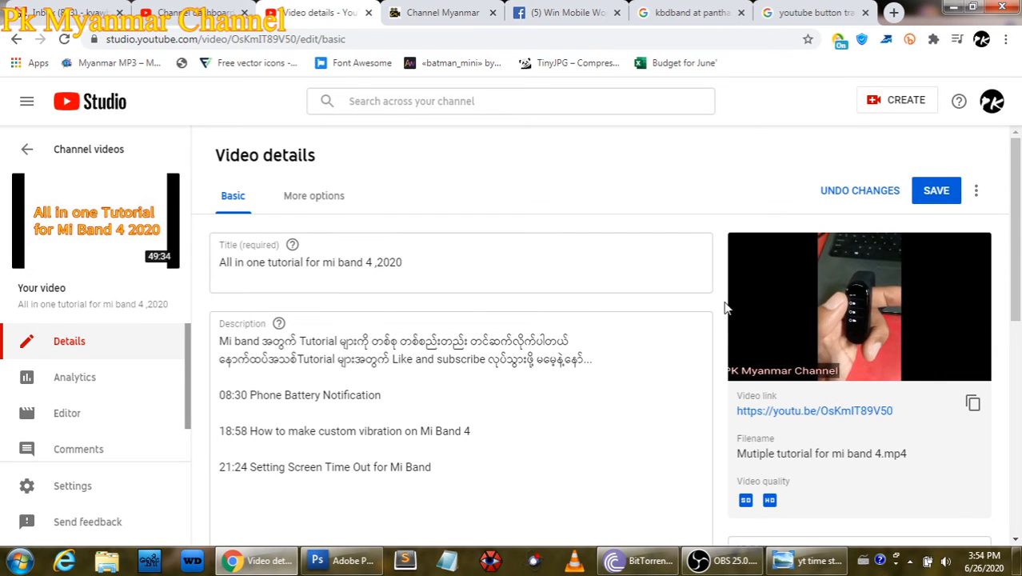
mouse_move(758, 300)
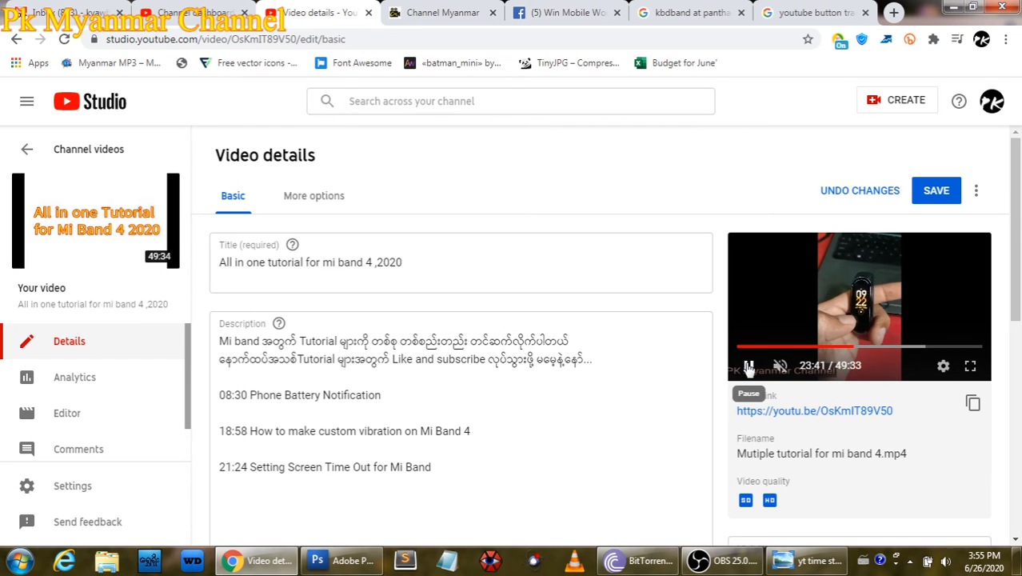
click(749, 366)
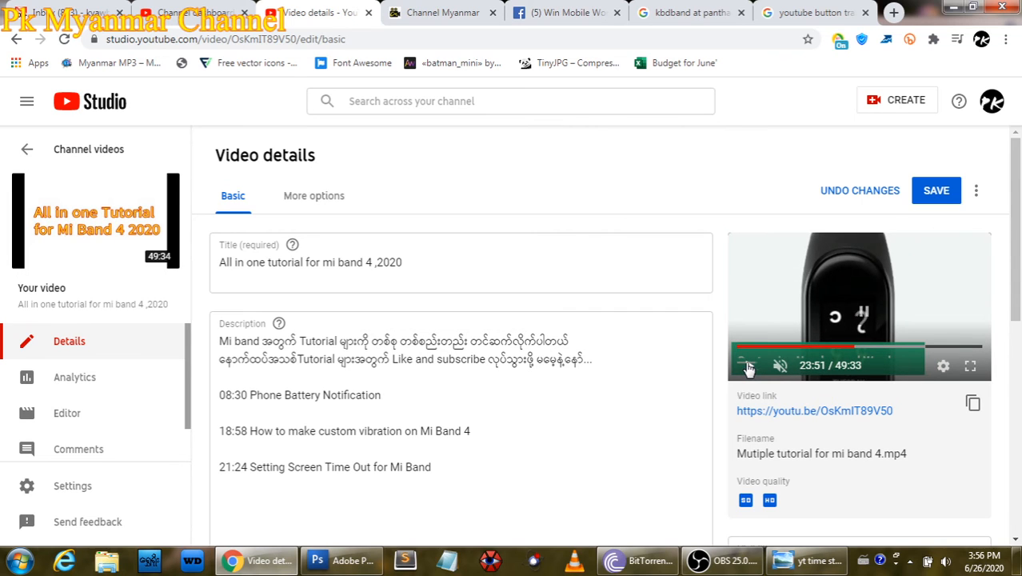
Step: Add the line "23:51 Customize number and words on Mi Band 4" to the description, playing the preview briefly to read the section title
click(514, 472)
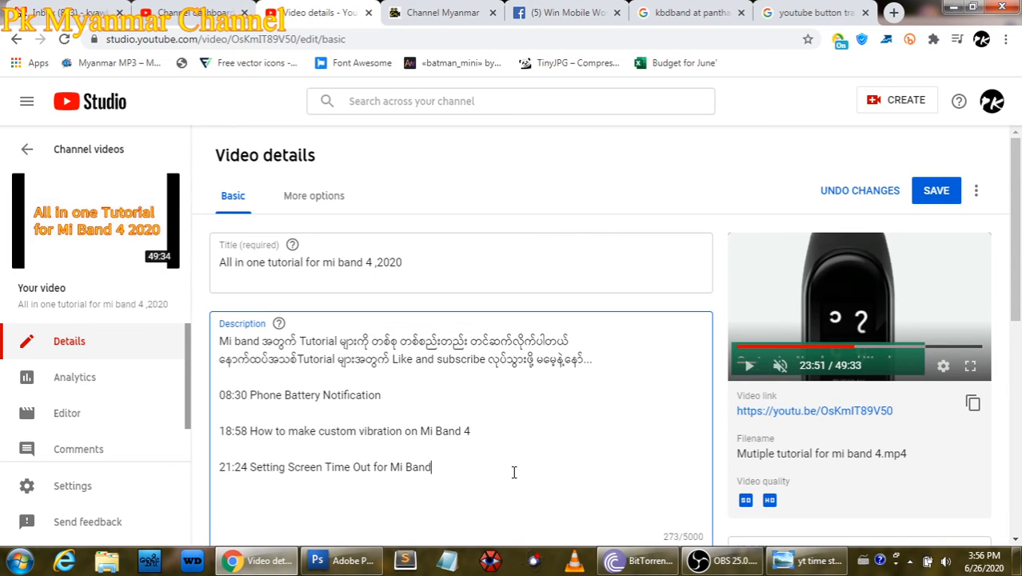
key(Return)
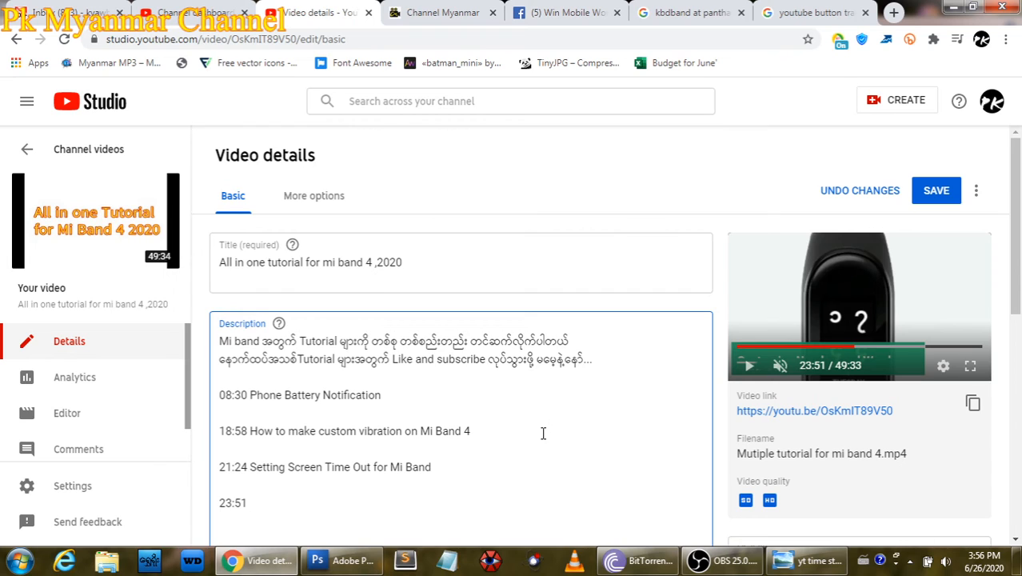
click(751, 366)
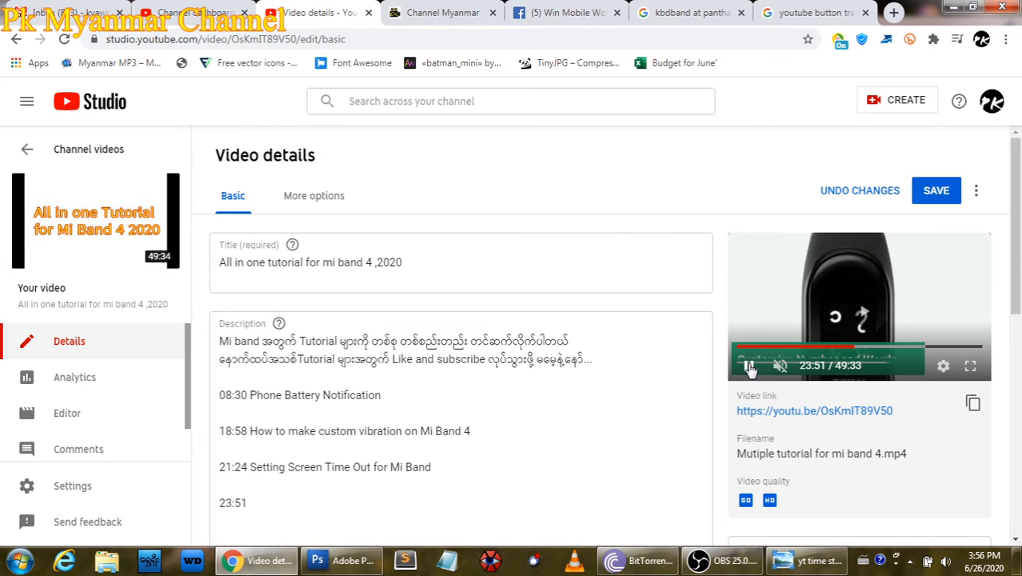
click(785, 296)
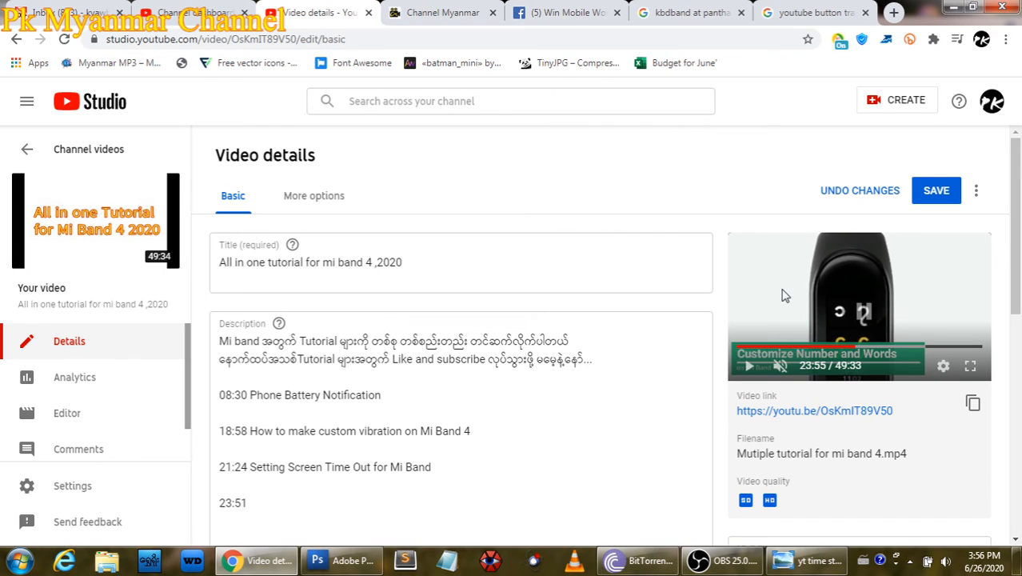
click(336, 502)
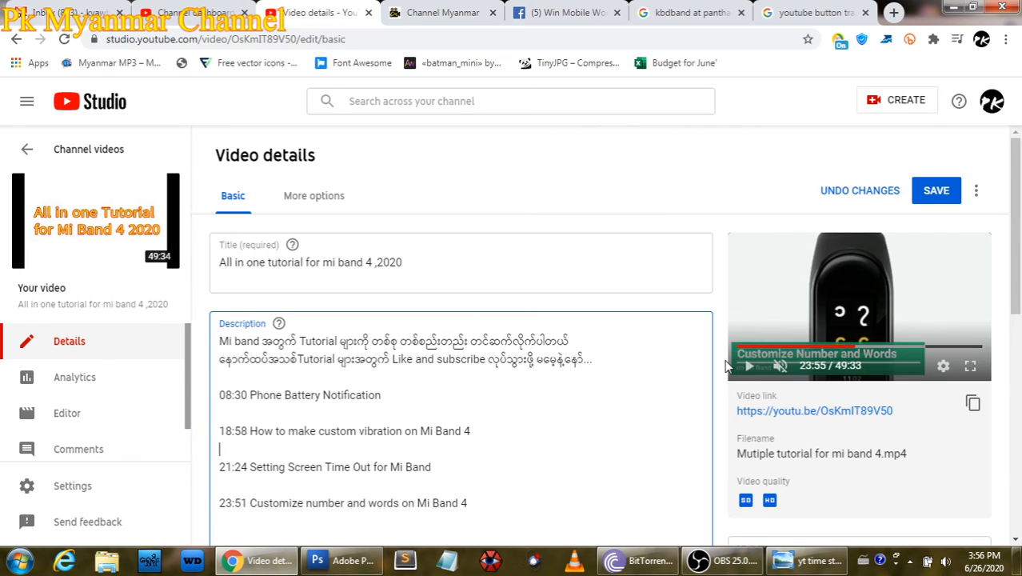
Step: Review the timestamp lines in the description and save the changes to the video details
scroll(489, 457, down, 1)
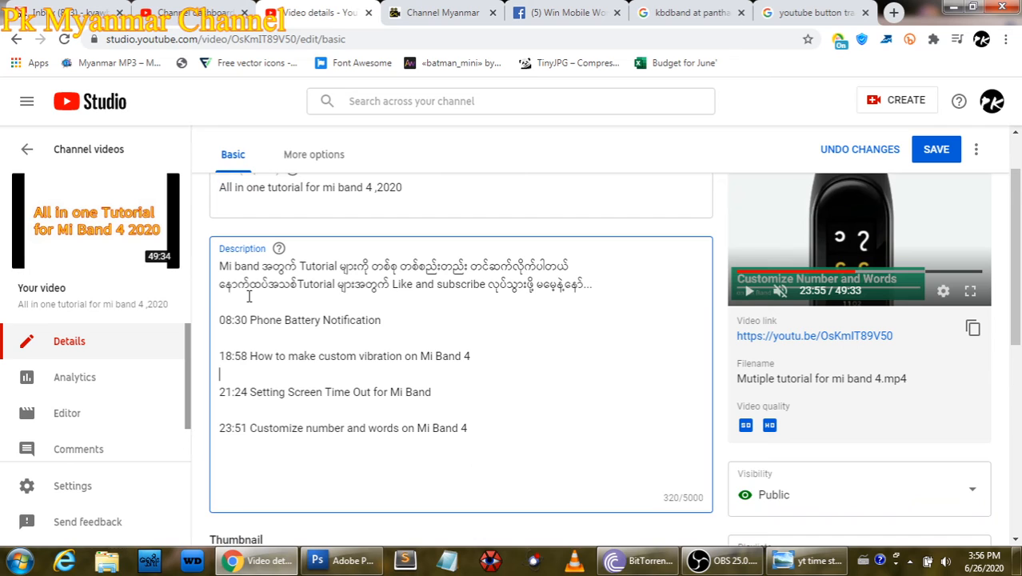
drag(246, 358, 216, 362)
click(247, 355)
scroll(228, 398, down, 1)
scroll(233, 392, up, 2)
scroll(518, 386, down, 1)
click(938, 152)
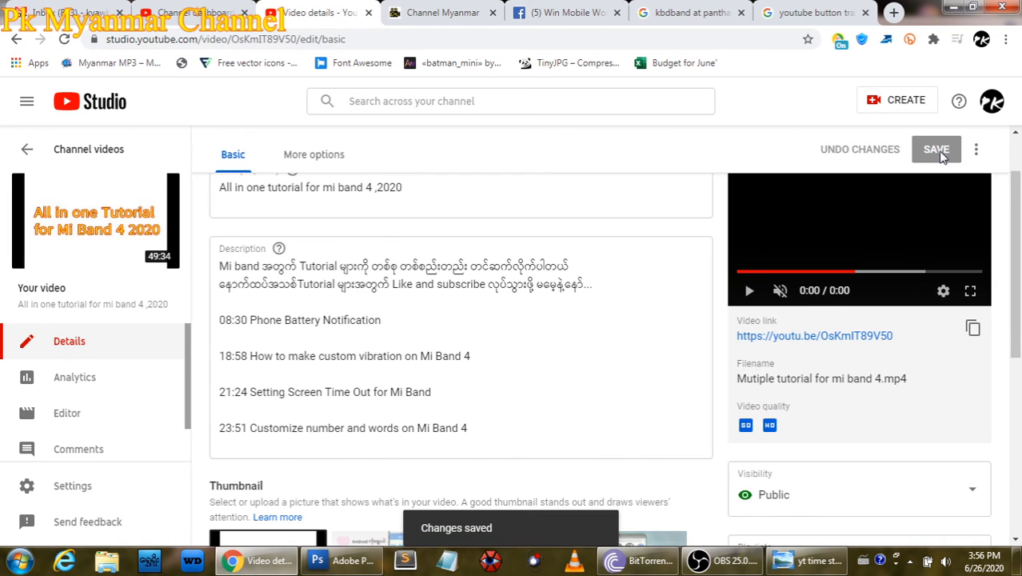
Step: Look over the saved title and all four timestamp lines on the video details page
click(524, 352)
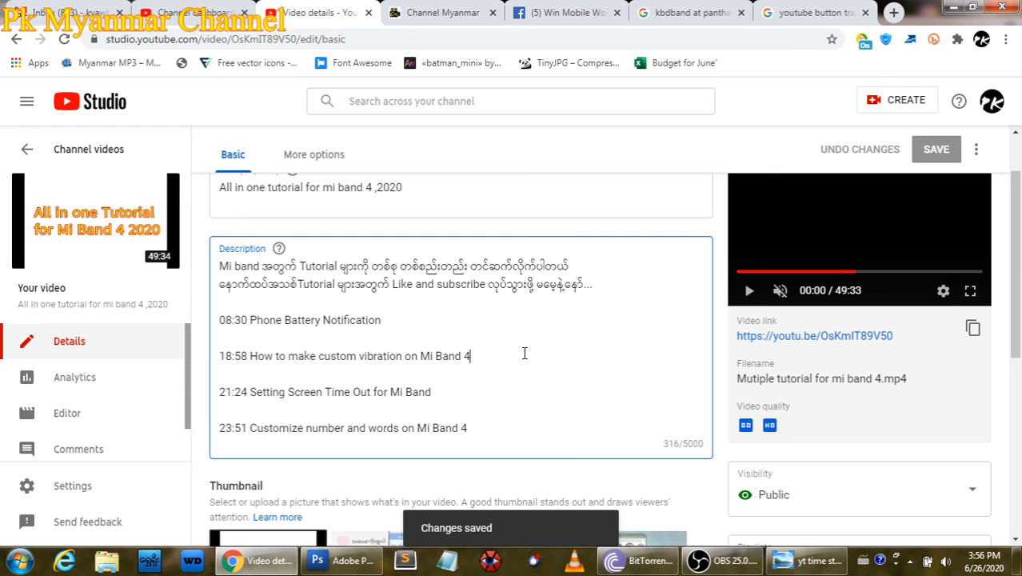
scroll(527, 353, up, 1)
scroll(528, 353, up, 1)
scroll(527, 354, down, 1)
scroll(527, 354, up, 1)
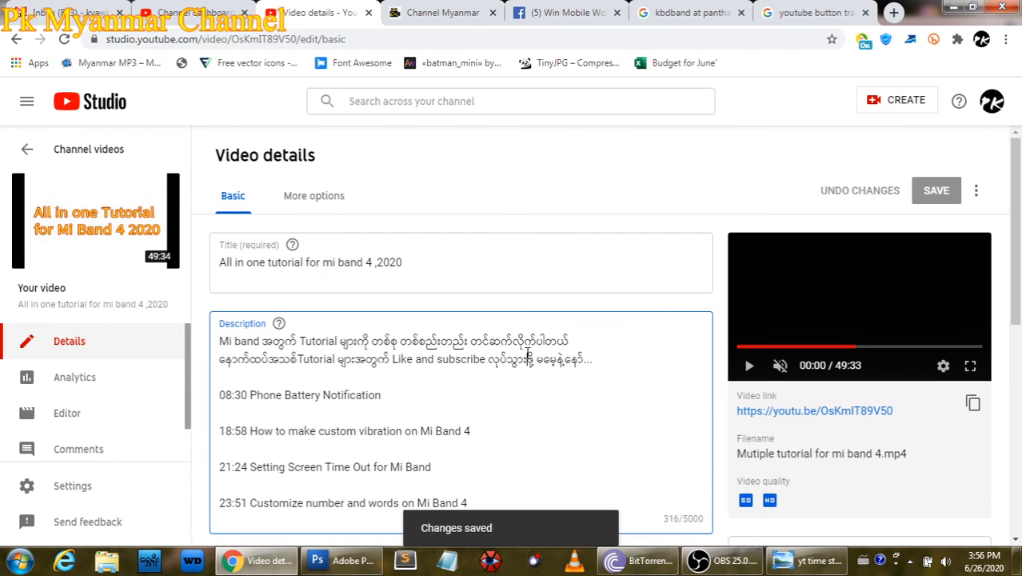
scroll(478, 361, down, 1)
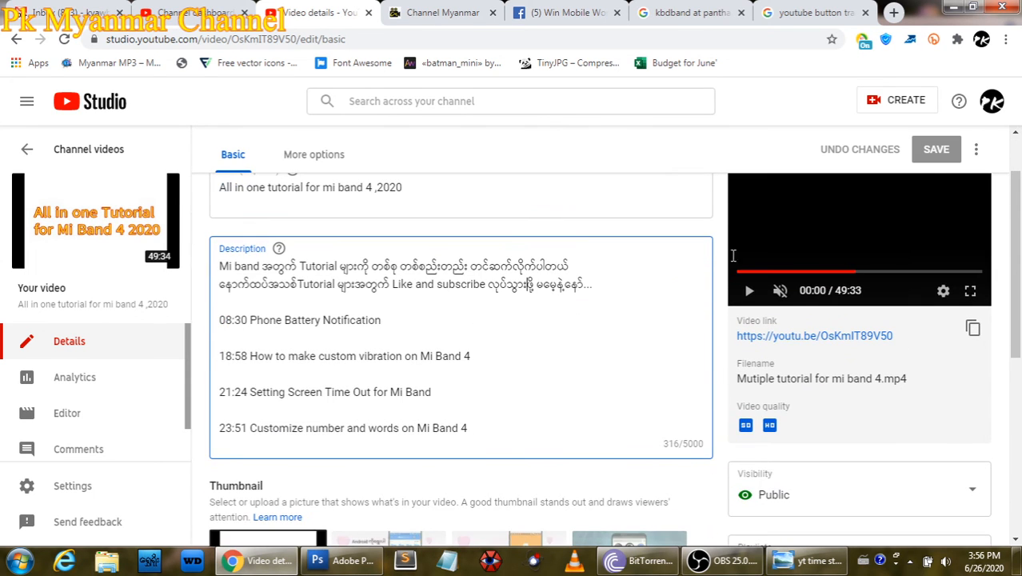
scroll(619, 360, down, 1)
scroll(619, 361, up, 2)
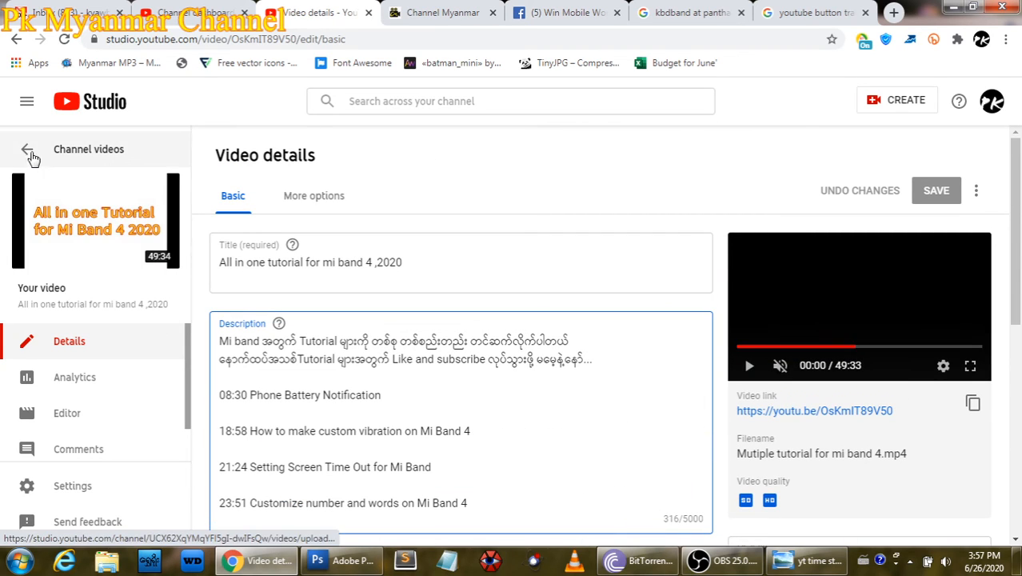
Step: Open the video's public watch page on YouTube and lower the system volume
mouse_move(92, 222)
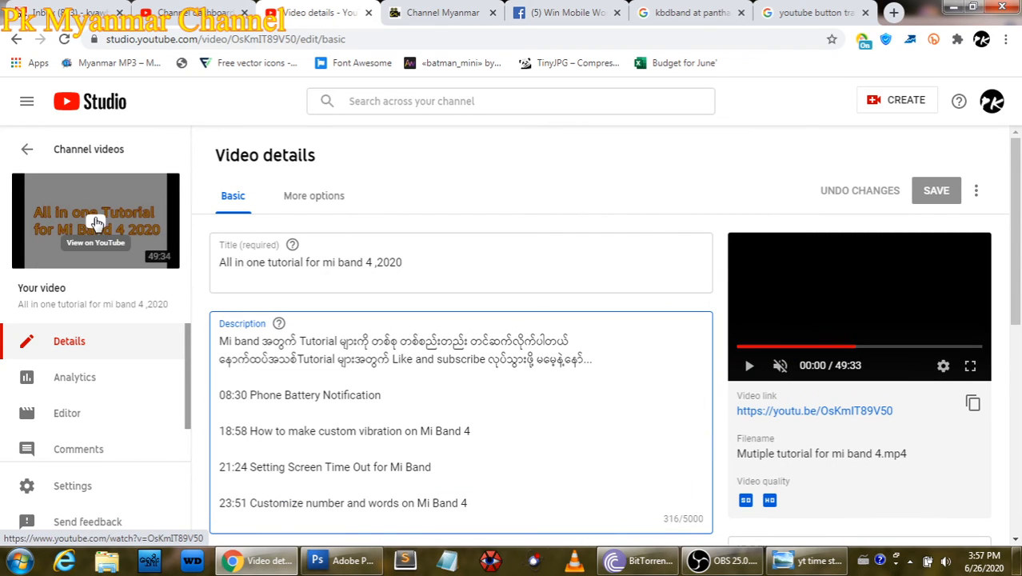
click(95, 226)
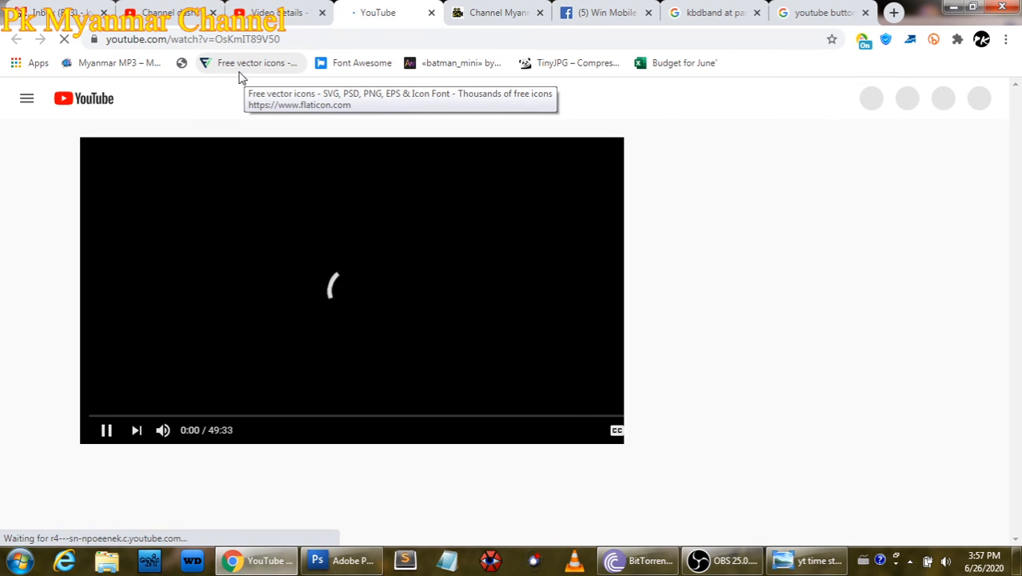
click(946, 562)
scroll(947, 444, down, 5)
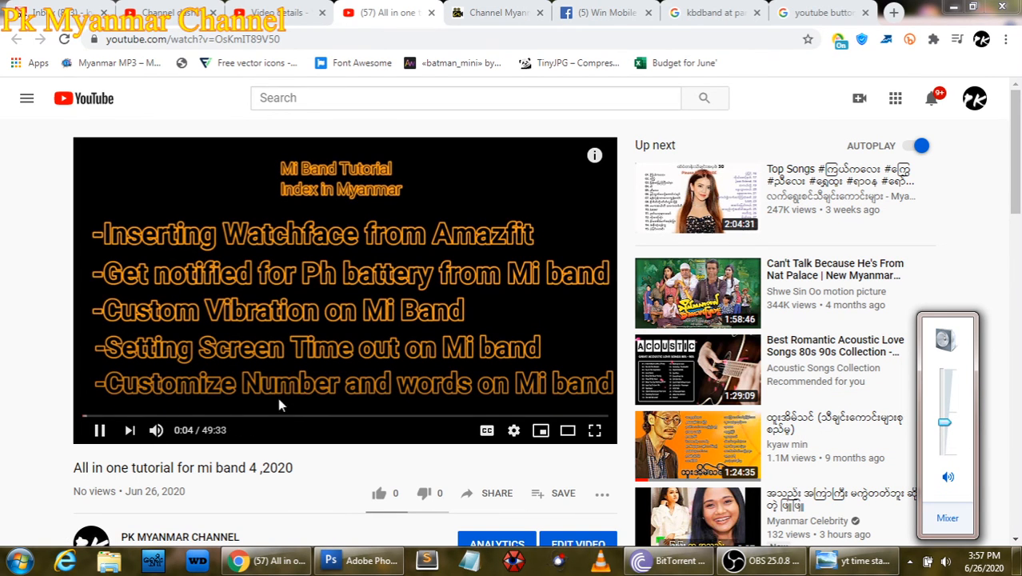
scroll(586, 255, down, 2)
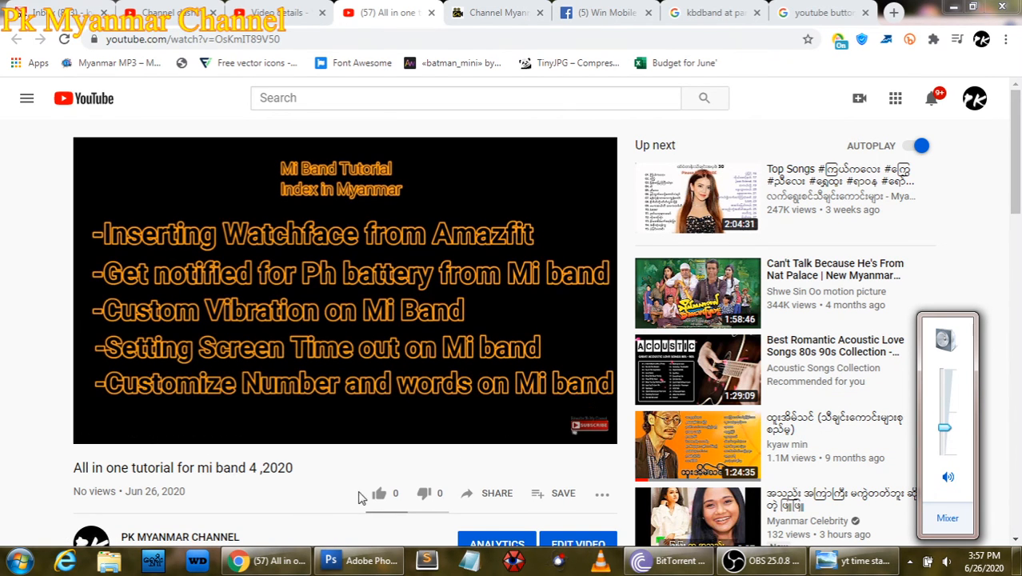
Step: Expand the full description on the watch page to view the timestamp links
scroll(244, 399, down, 4)
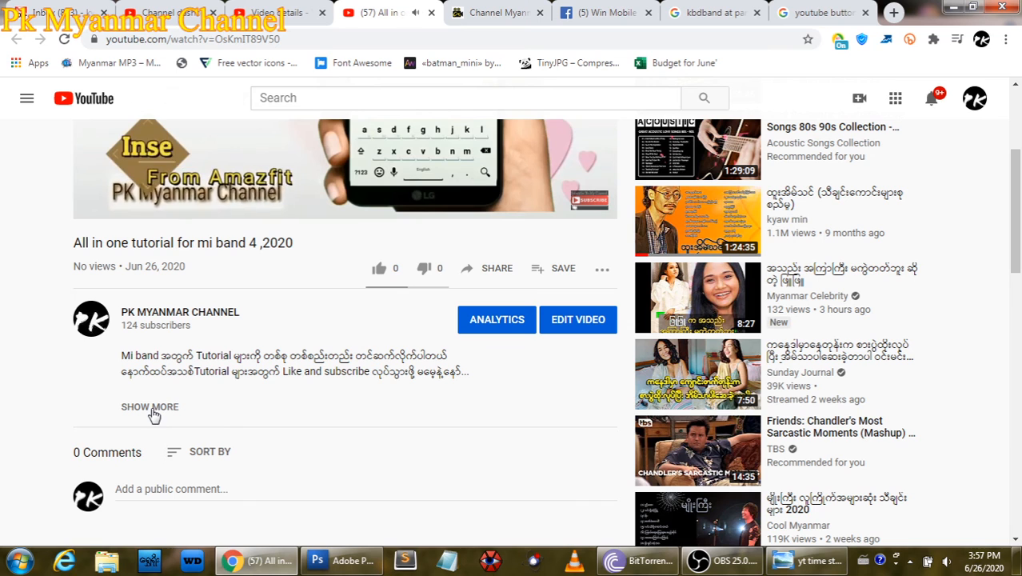
scroll(155, 414, up, 2)
scroll(205, 205, down, 3)
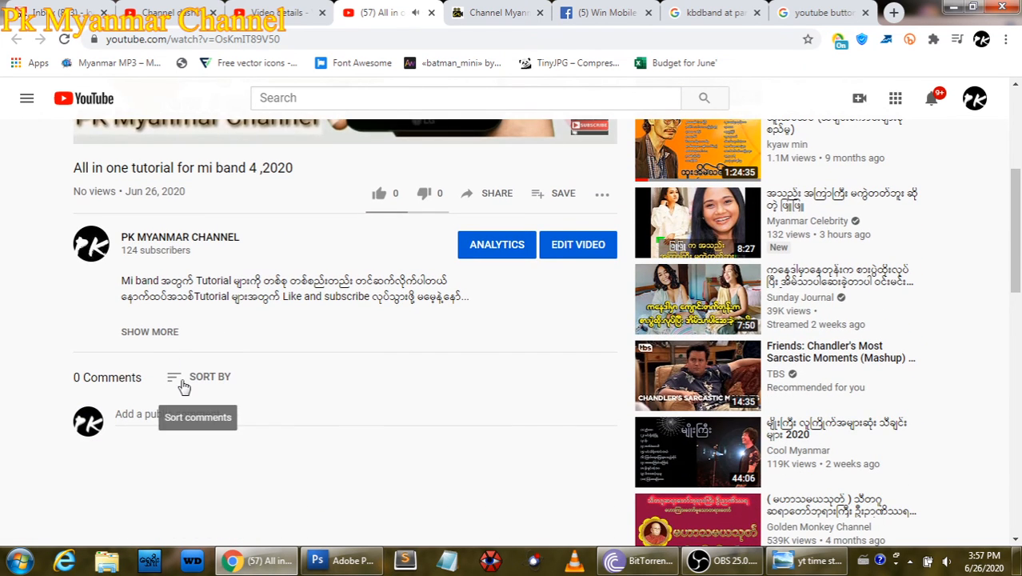
click(165, 332)
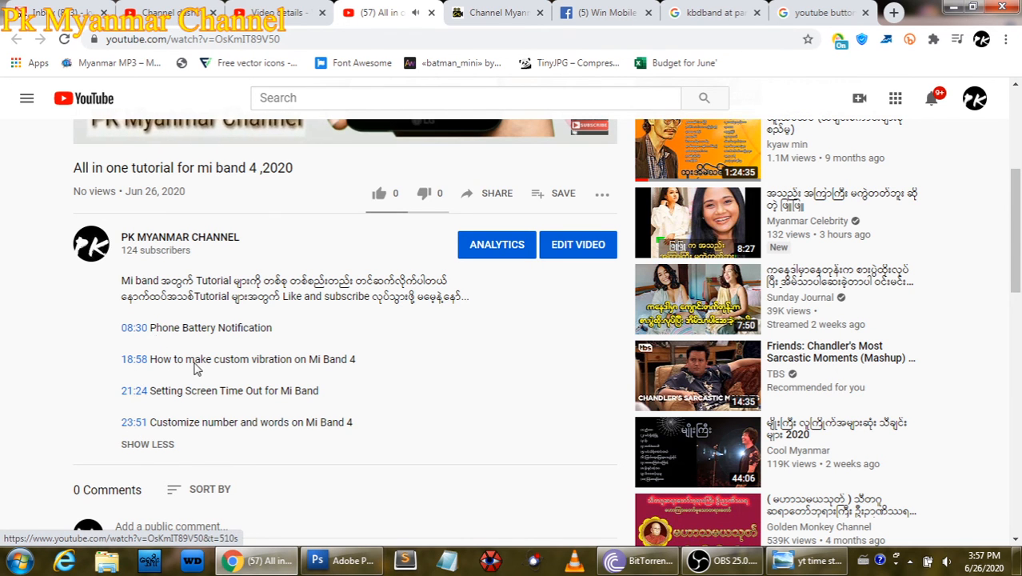
Step: Test the 08:30 Phone Battery Notification timestamp link and check the section where the player starts
scroll(188, 364, up, 3)
scroll(196, 360, down, 2)
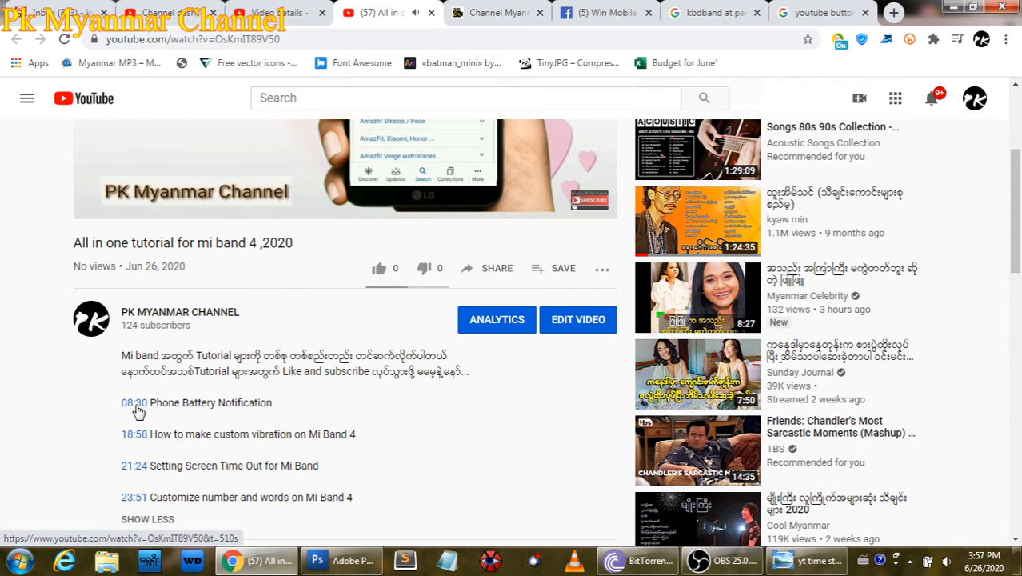
click(134, 404)
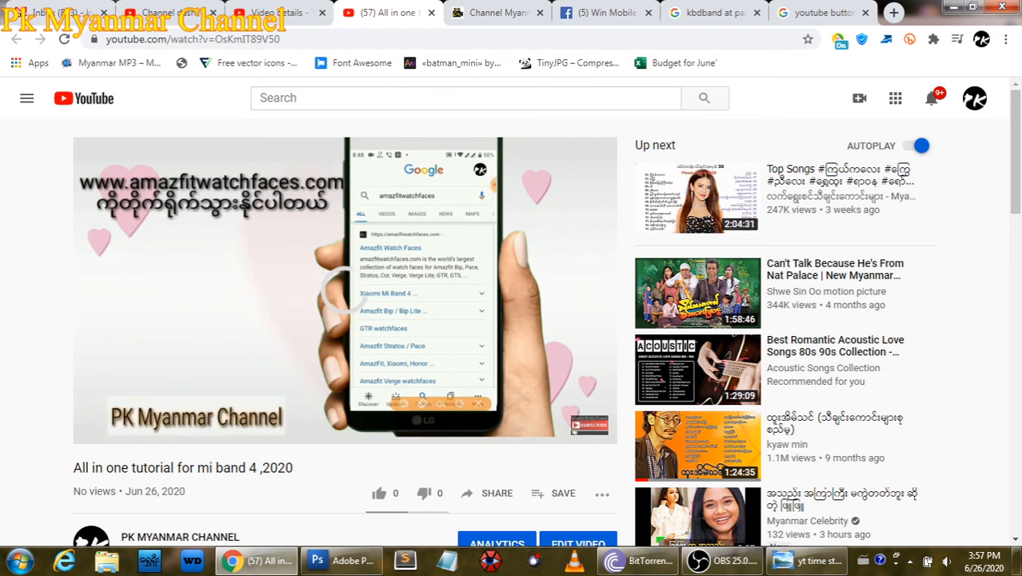
scroll(512, 320, down, 3)
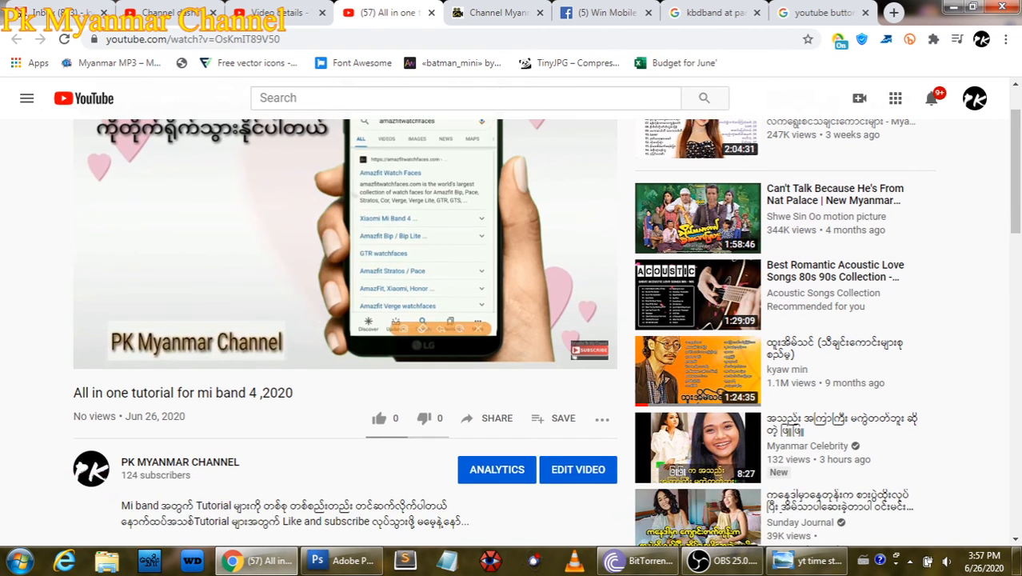
scroll(512, 320, up, 2)
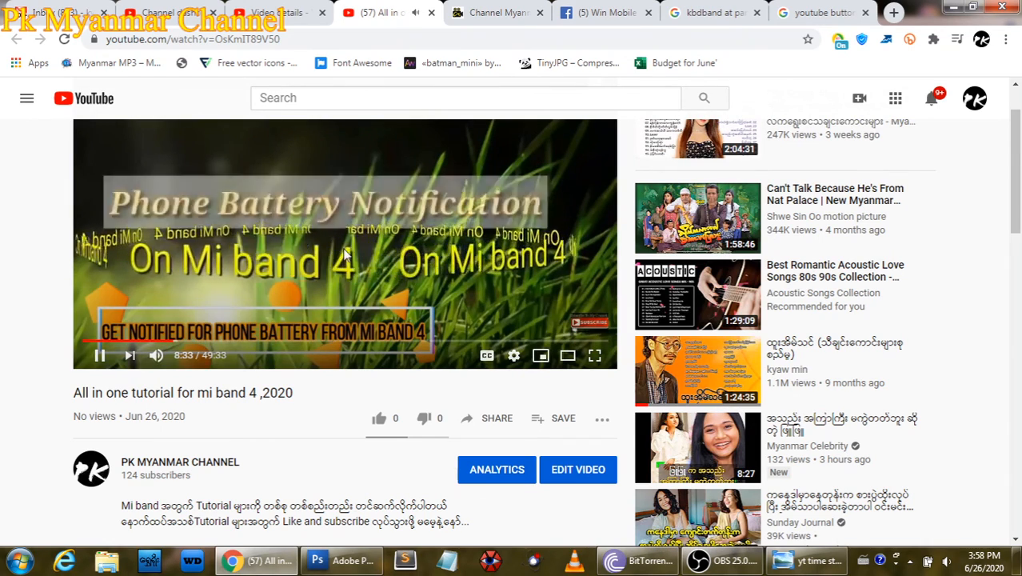
Step: Test the 18:58 How to make custom vibration on Mi Band 4 timestamp link and check the player's position on the timeline
scroll(324, 391, down, 2)
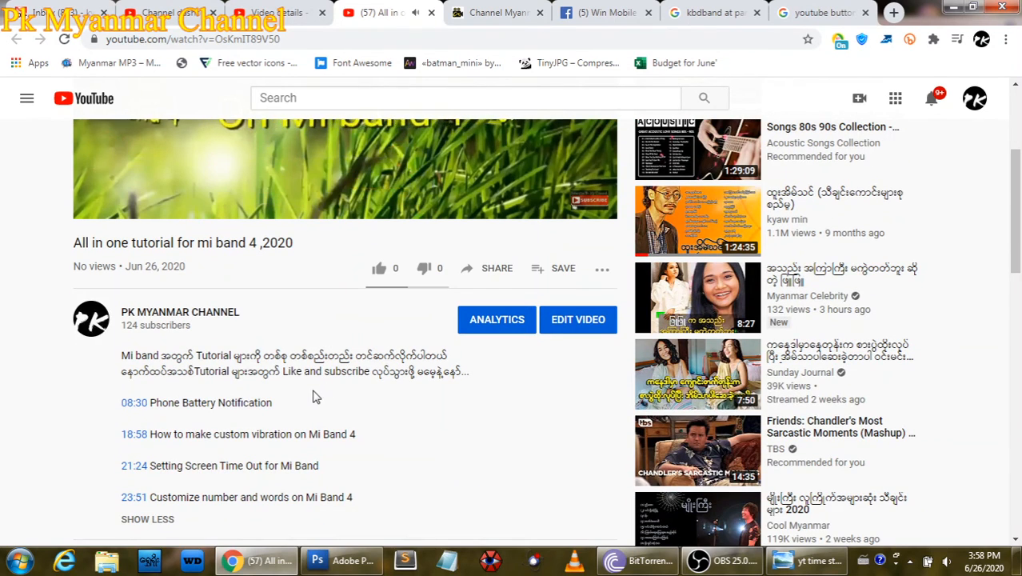
scroll(316, 393, down, 1)
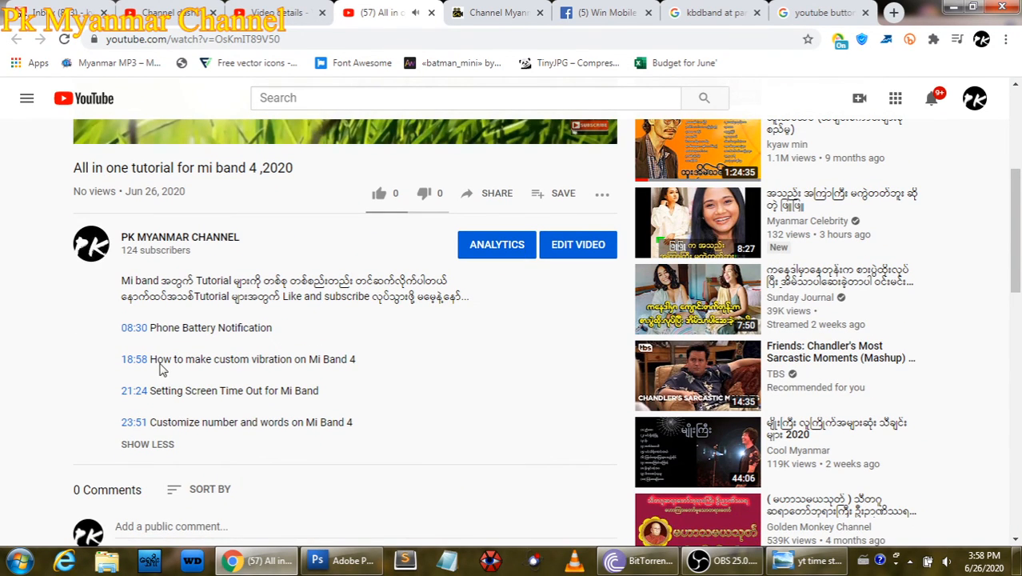
click(146, 362)
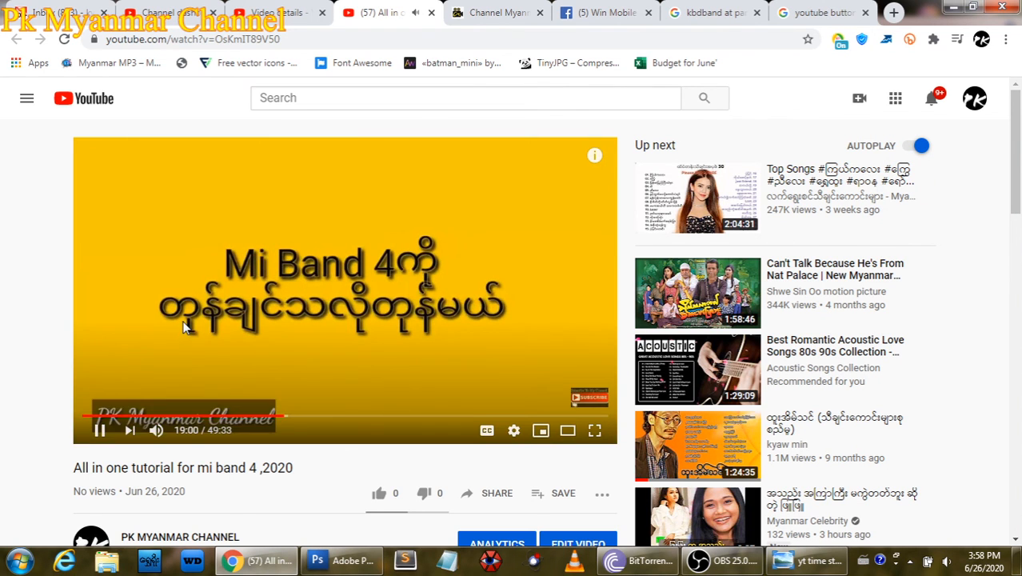
scroll(184, 320, down, 1)
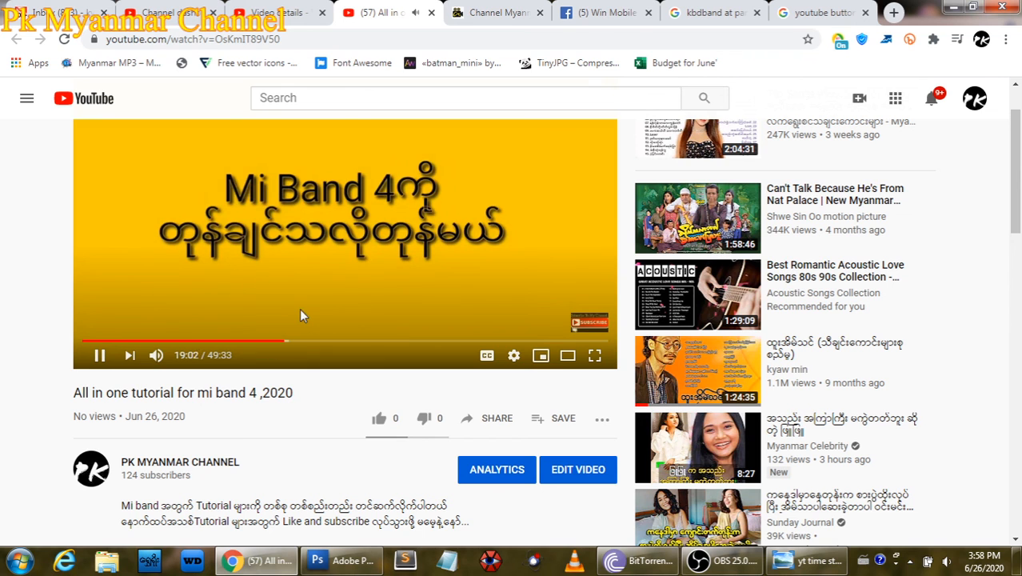
scroll(299, 308, down, 1)
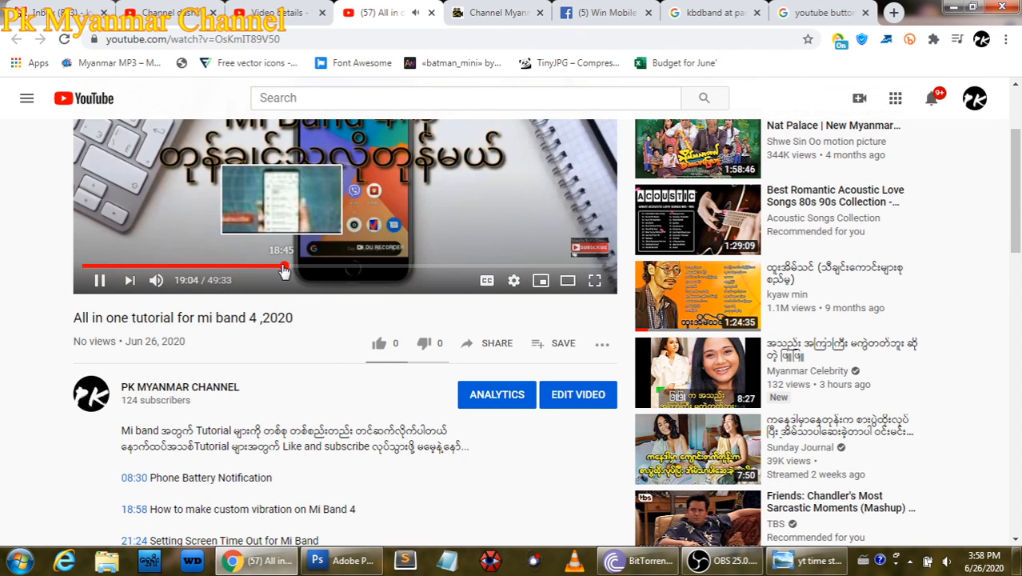
Step: Test the 23:51 Customize number and words on Mi Band 4 timestamp link, check the section it opens, and pause playback
scroll(281, 354, down, 2)
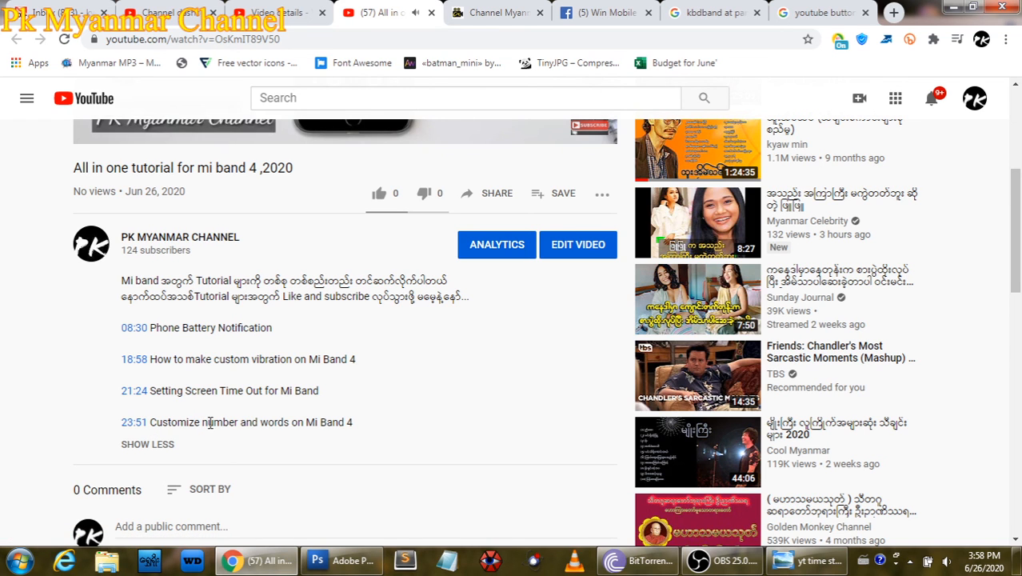
click(131, 425)
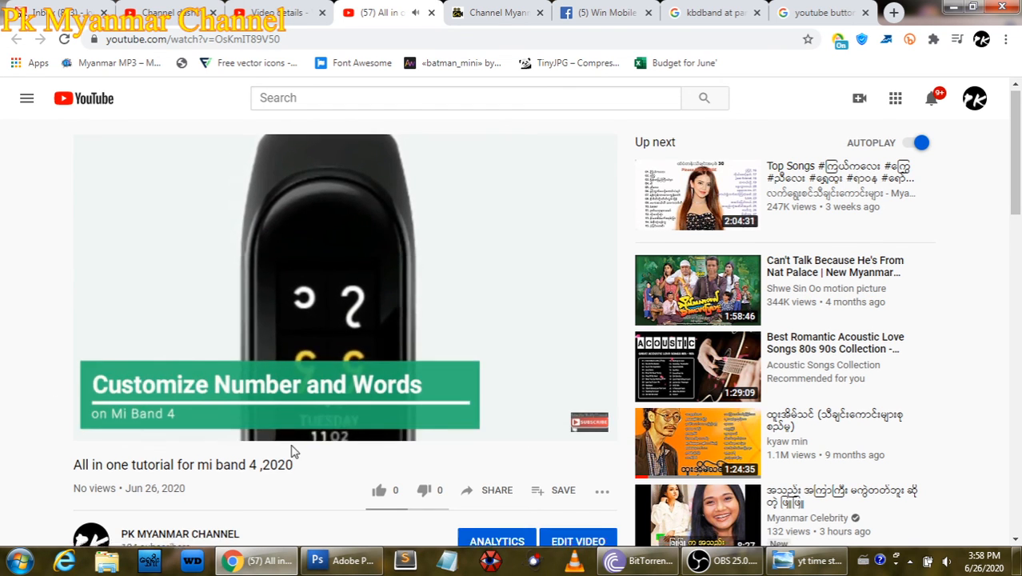
scroll(264, 424, down, 4)
scroll(296, 416, up, 3)
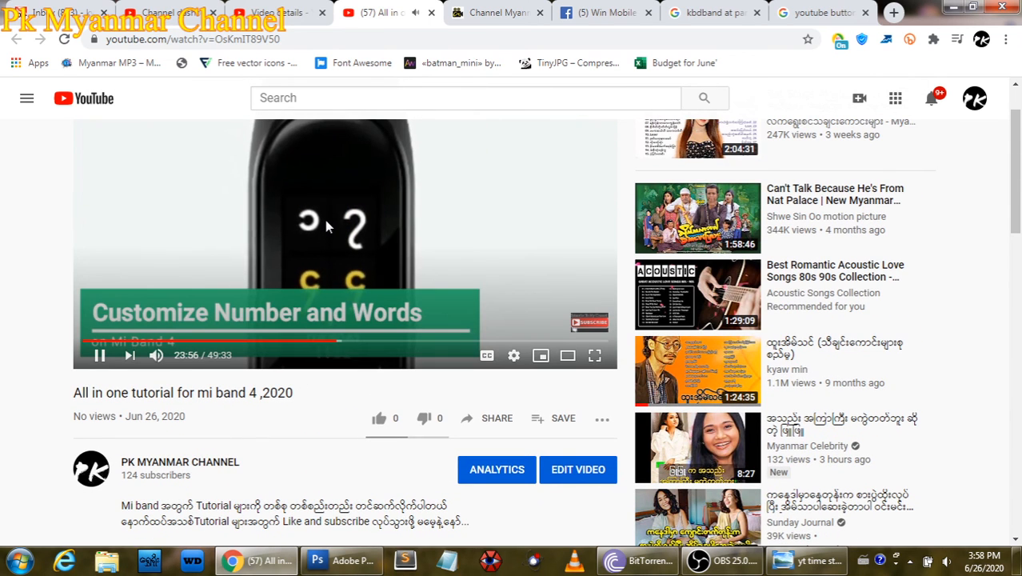
scroll(320, 344, up, 1)
scroll(320, 340, up, 1)
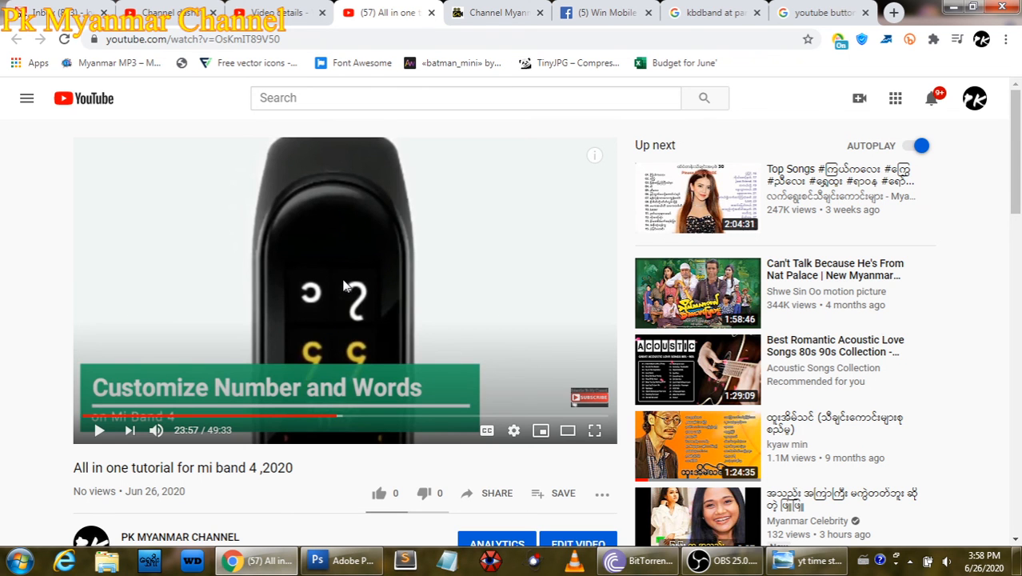
scroll(376, 288, down, 3)
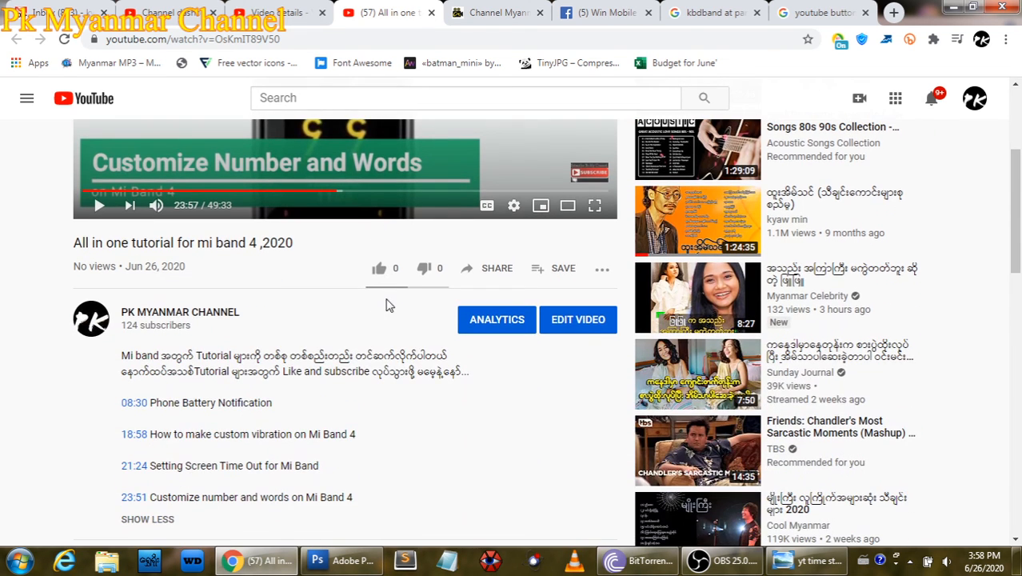
scroll(246, 461, up, 2)
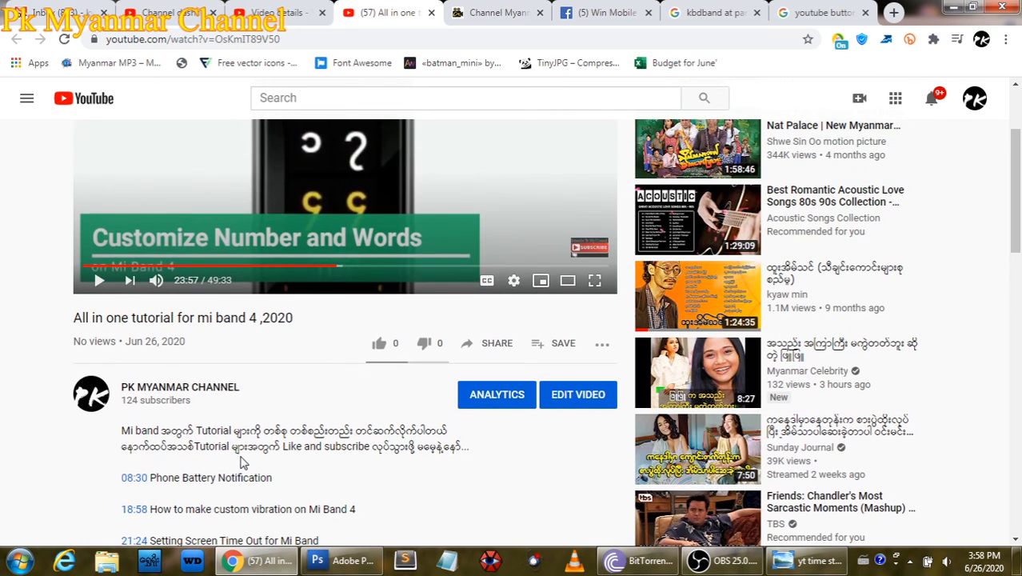
scroll(285, 438, up, 1)
scroll(286, 438, up, 1)
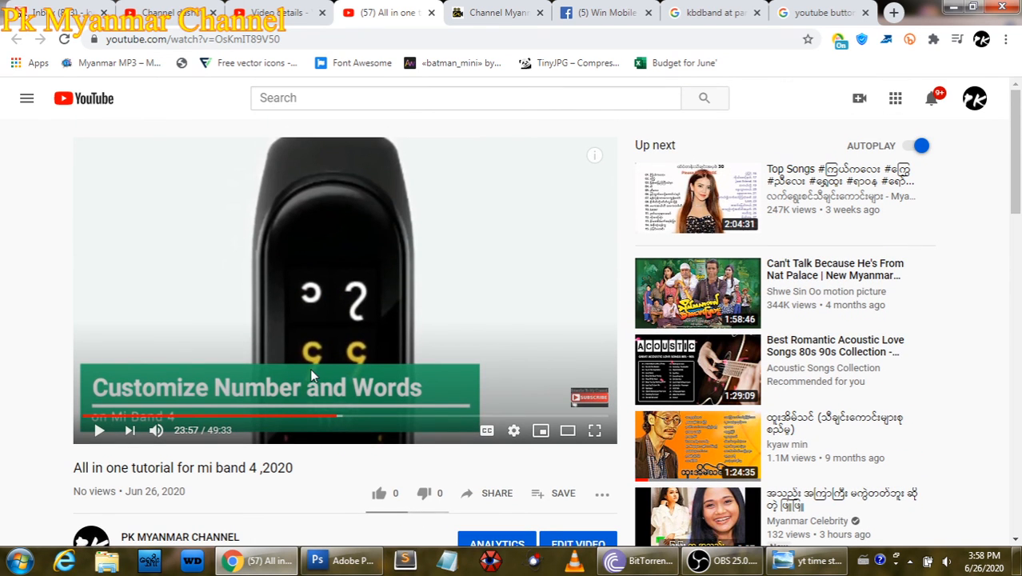